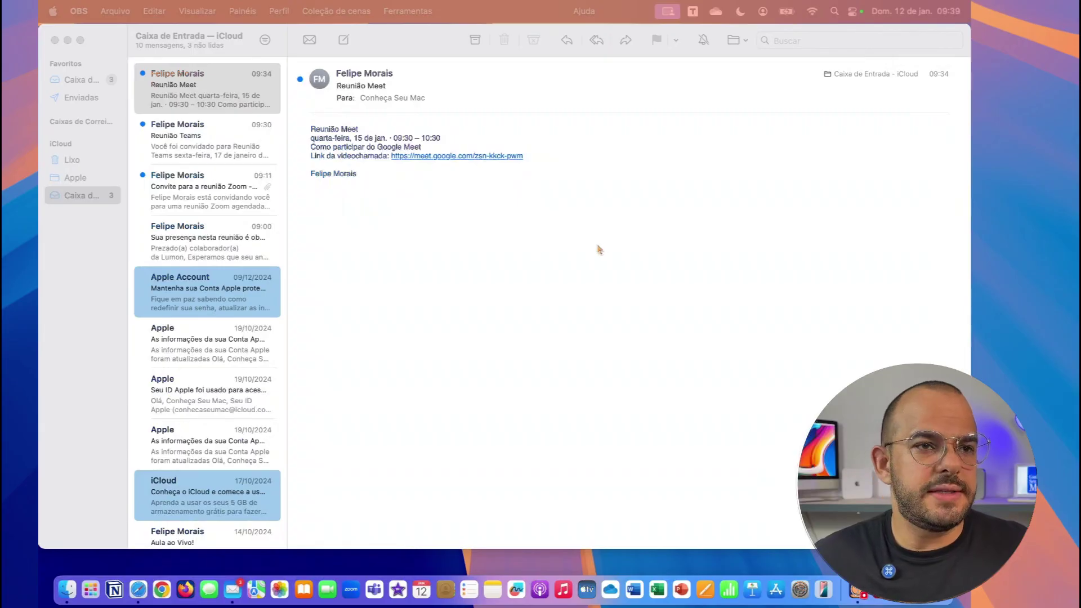
{"action": "left_click", "coordinate": [565, 252]}
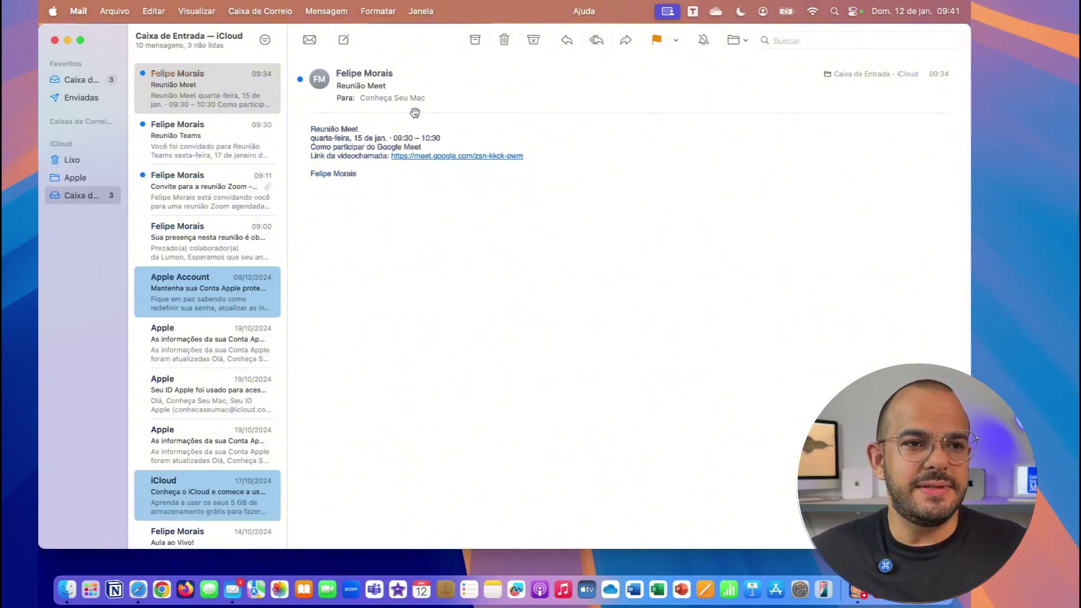
{"action": "mouse_move", "coordinate": [341, 137]}
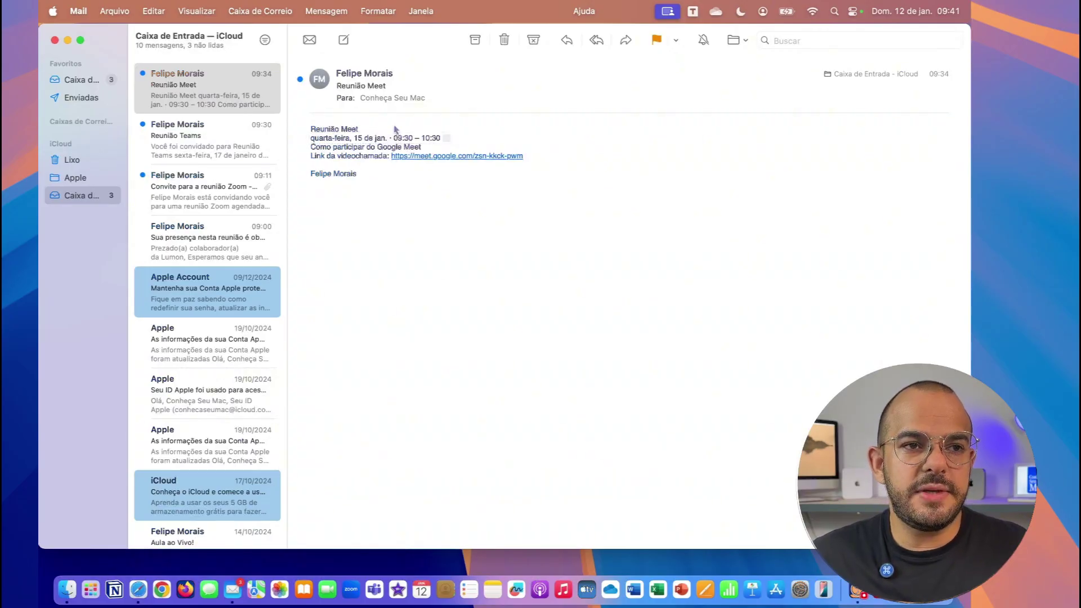
{"action": "mouse_move", "coordinate": [391, 135]}
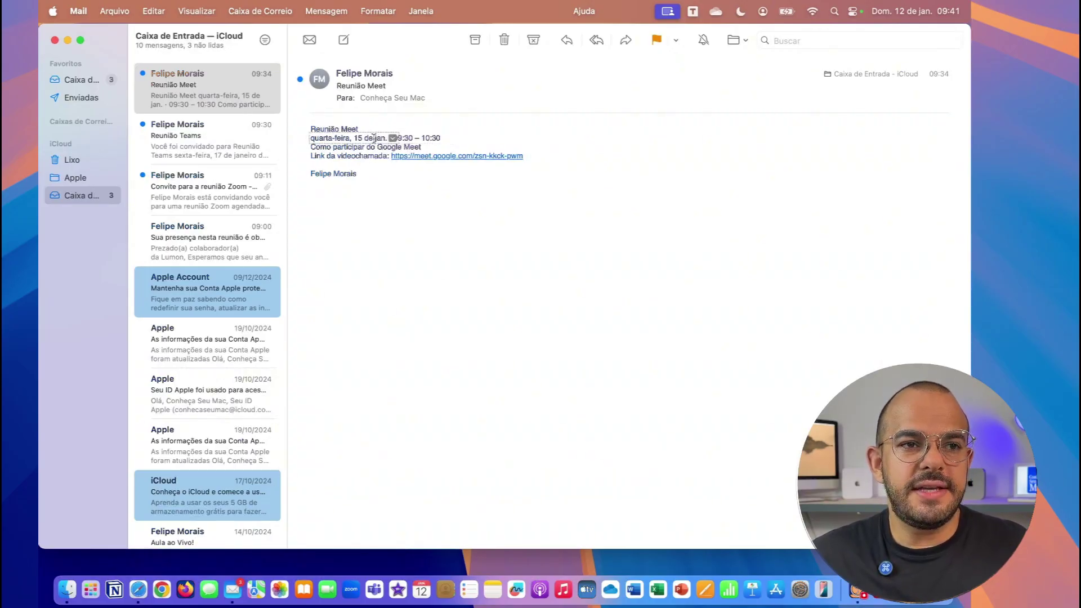
Add the Reunião Meet invitation to the Reuniões calendar for 15 January, 09:30–10:30.
{"action": "left_click", "coordinate": [392, 138]}
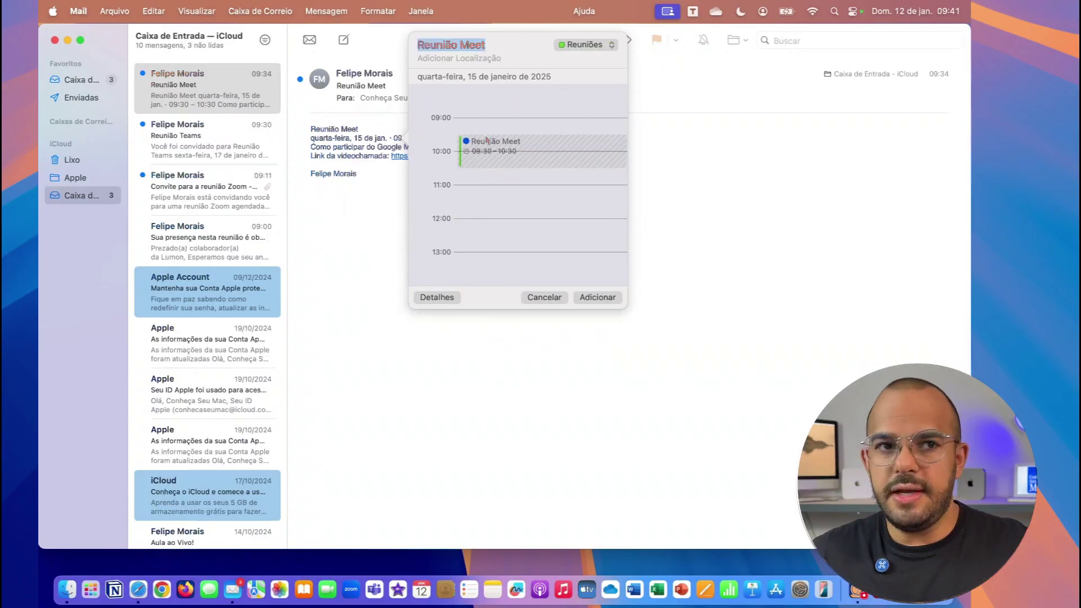
{"action": "left_click", "coordinate": [583, 48]}
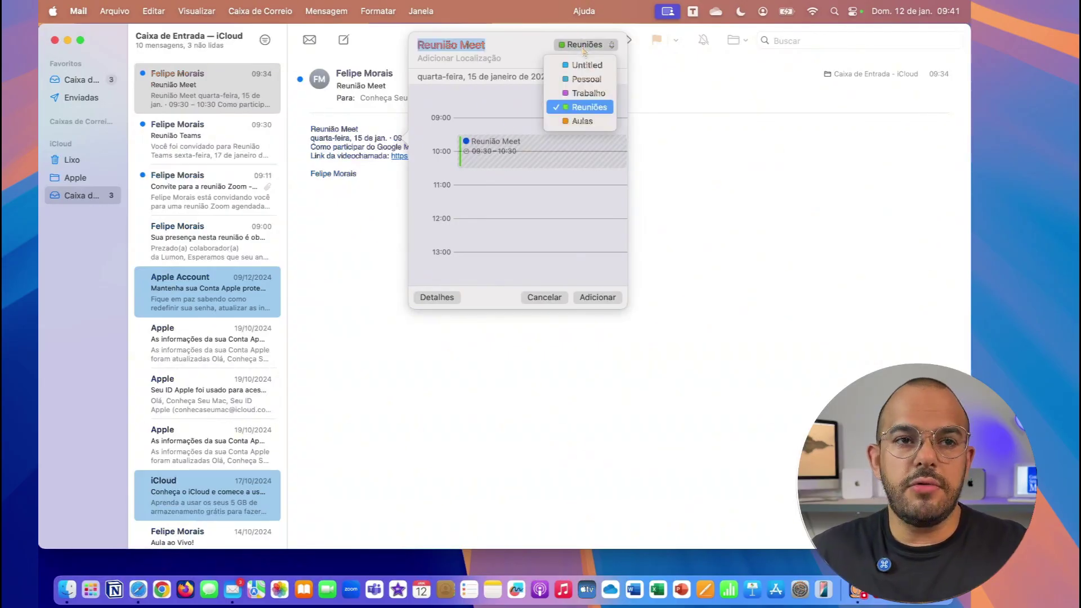
{"action": "left_click", "coordinate": [583, 50]}
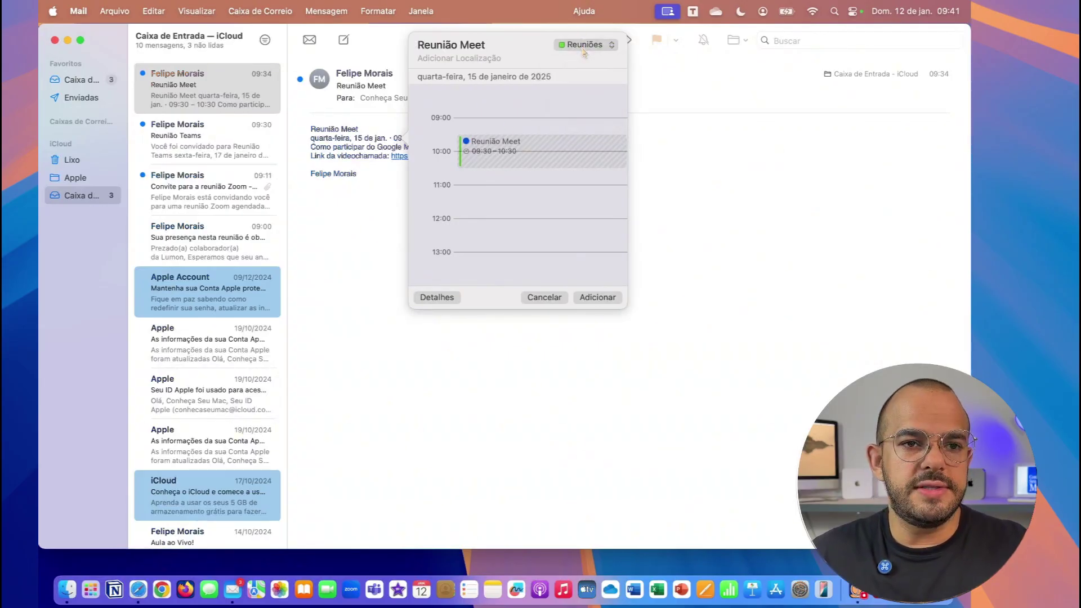
{"action": "left_click", "coordinate": [612, 299]}
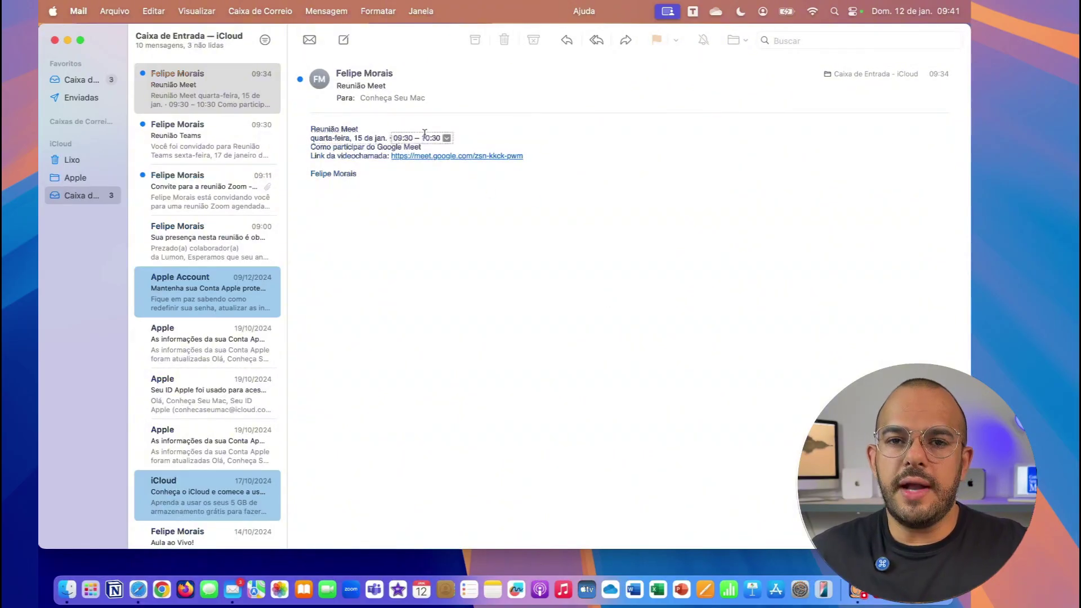
Copy the invitation's Google Meet link and bring up Calendário.
{"action": "mouse_move", "coordinate": [477, 163]}
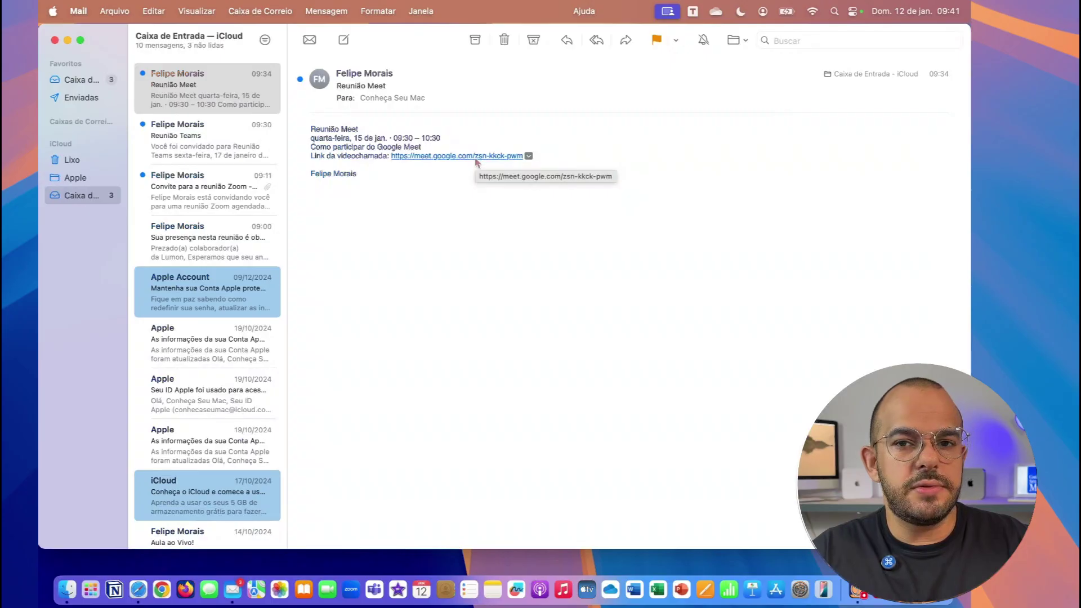
{"action": "right_click", "coordinate": [476, 162]}
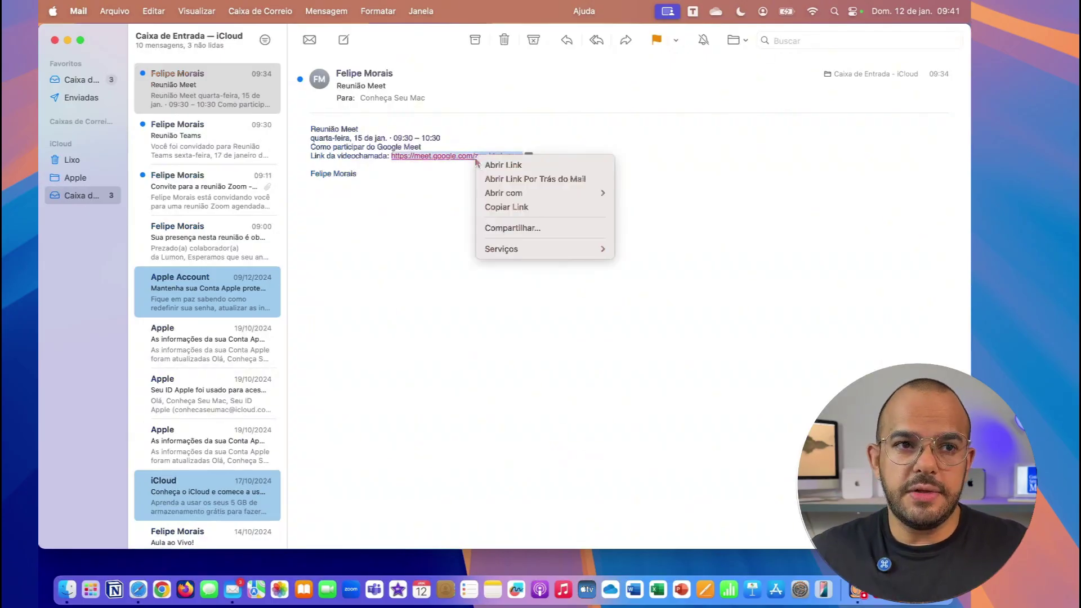
{"action": "left_click", "coordinate": [538, 212]}
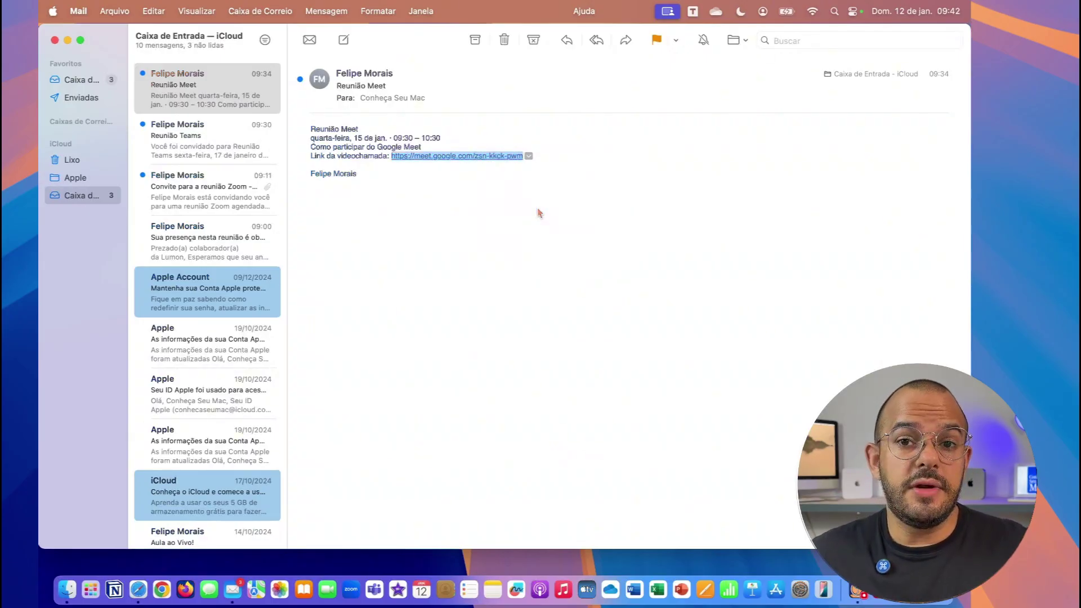
{"action": "left_click", "coordinate": [423, 589]}
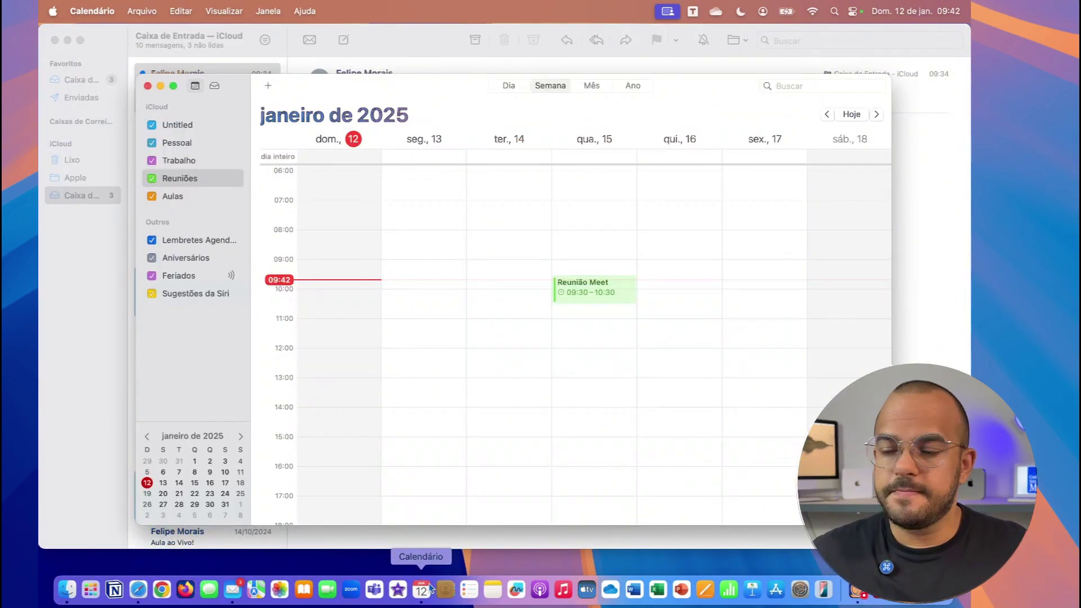
Paste the Google Meet link into the Reunião Meet event's location as its video call.
{"action": "double_click", "coordinate": [605, 300]}
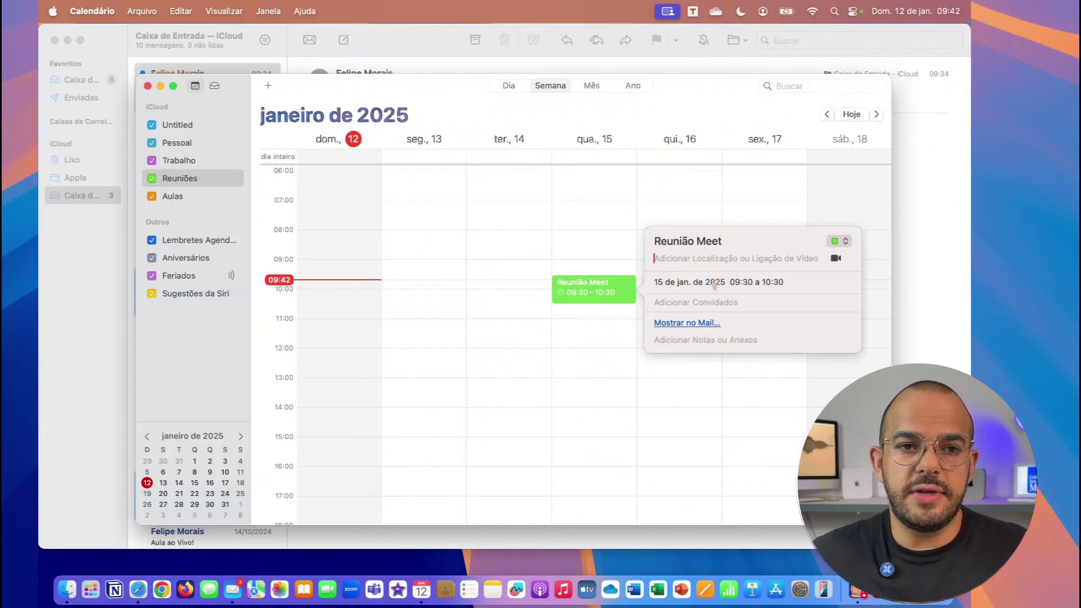
{"action": "left_click", "coordinate": [714, 305]}
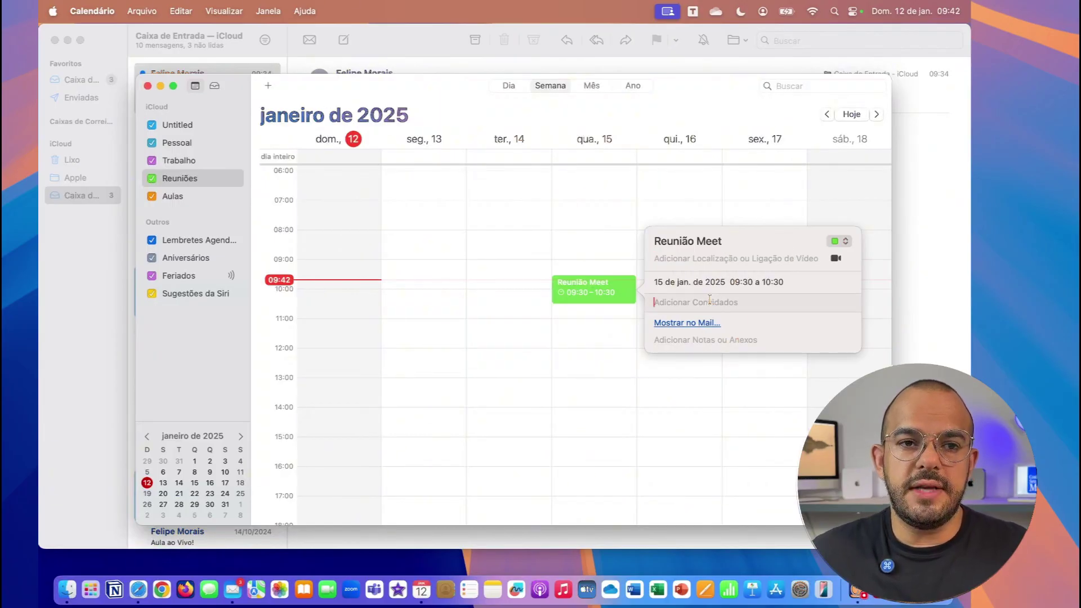
{"action": "left_click", "coordinate": [739, 340]}
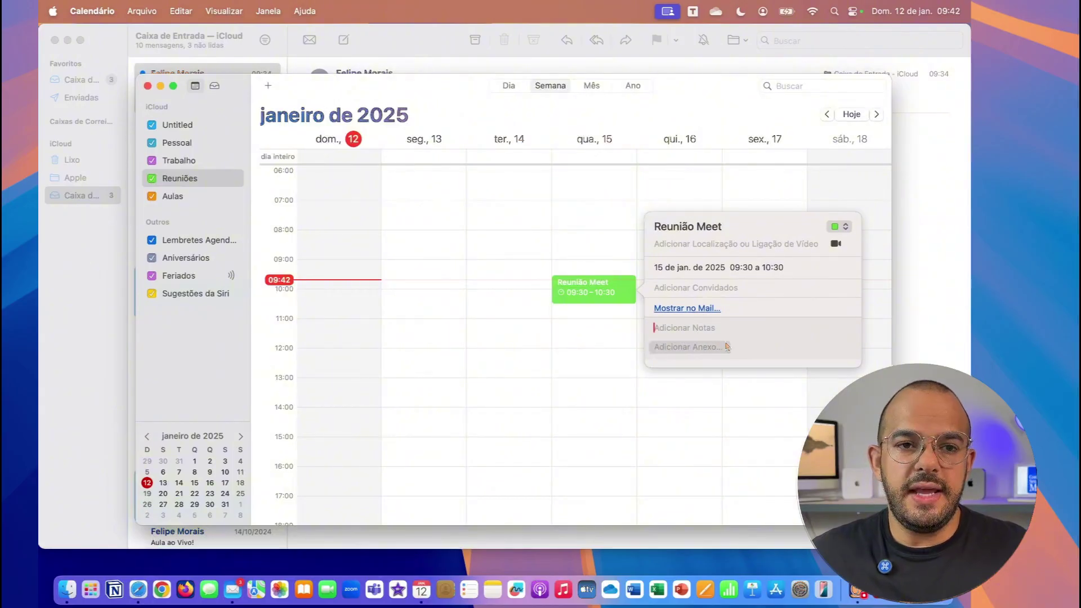
{"action": "left_click", "coordinate": [719, 244]}
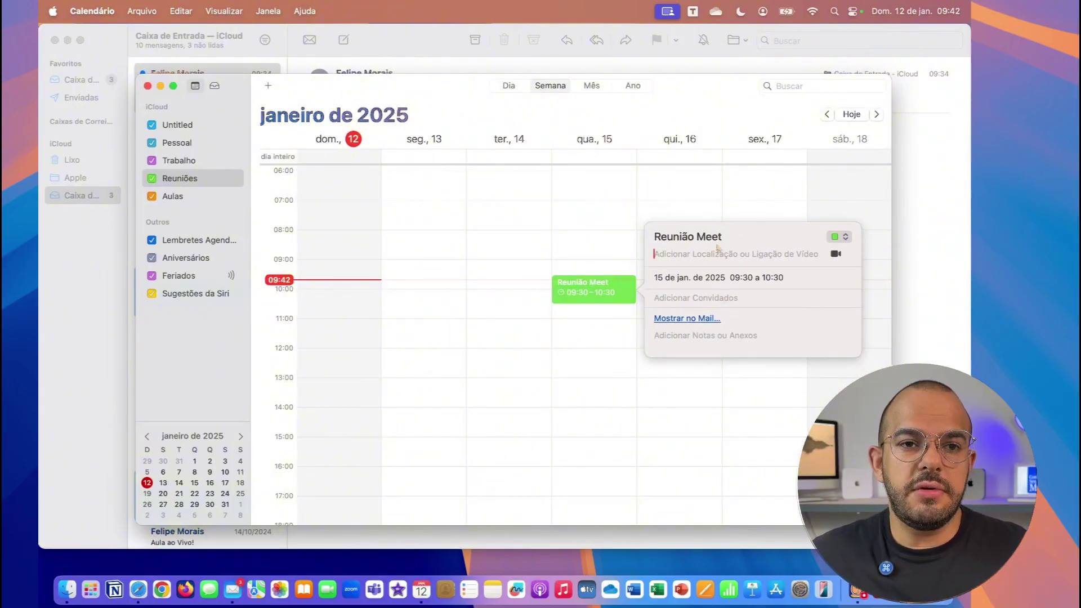
{"action": "type", "text": "https://meet.google.com/zsn-kkck-pwm"}
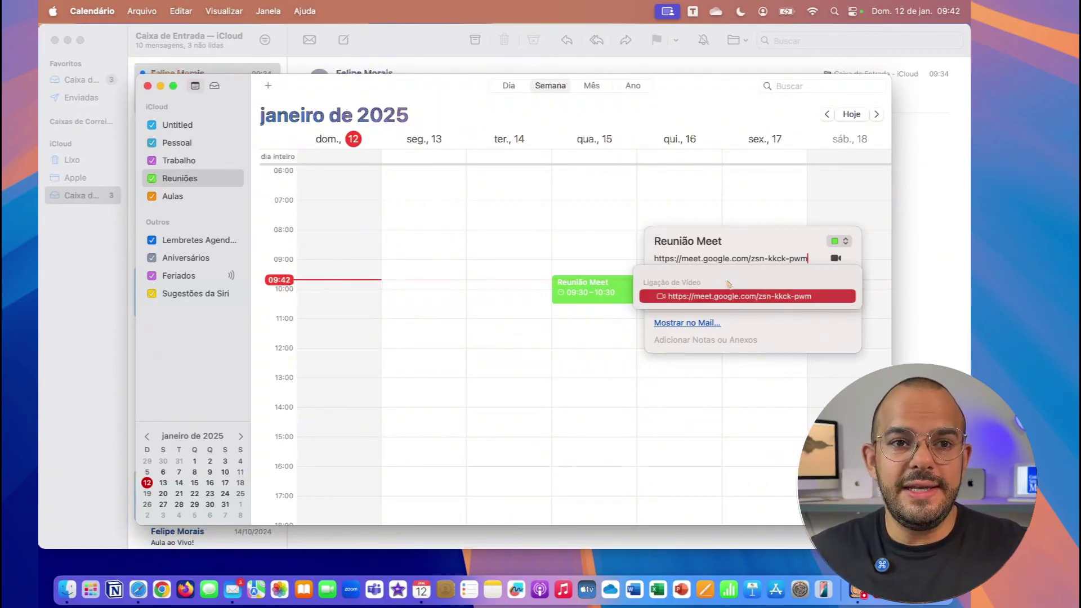
{"action": "left_click", "coordinate": [749, 301]}
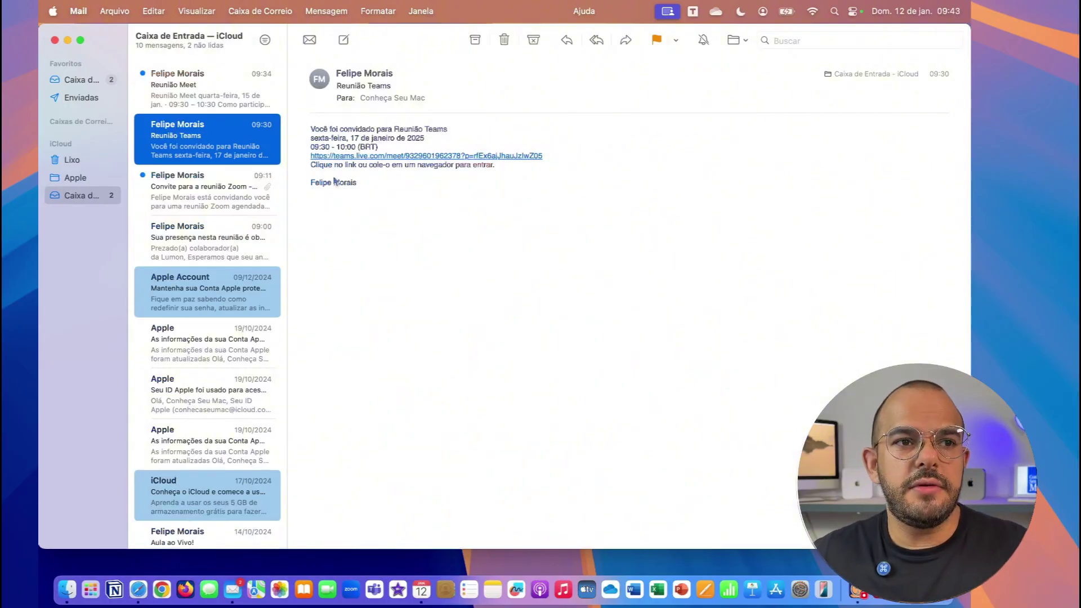
Add the Reunião Teams invitation for 17 January to the calendar.
{"action": "mouse_move", "coordinate": [434, 139]}
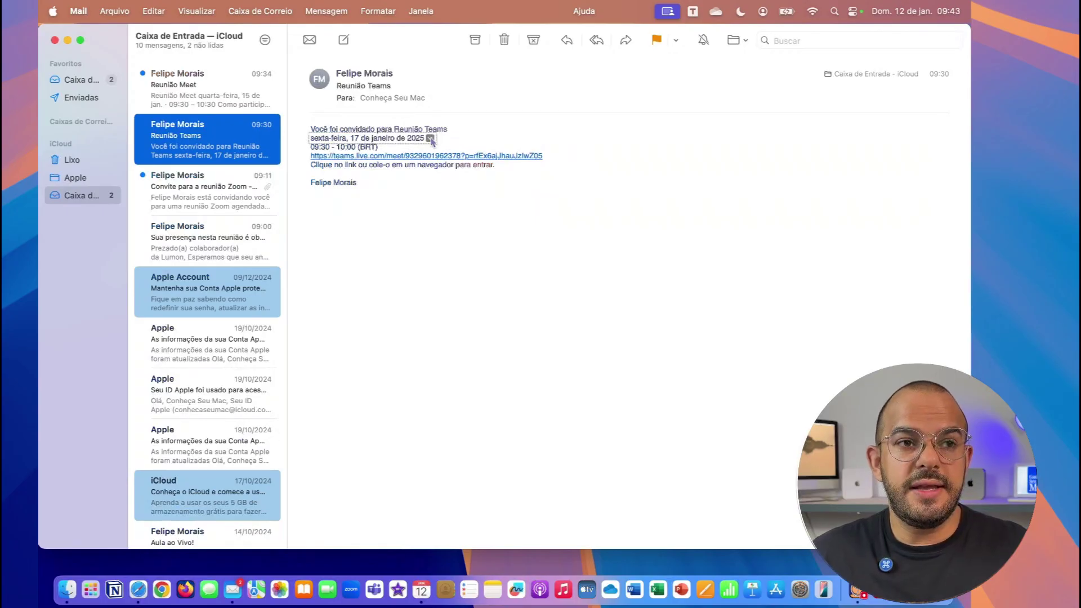
{"action": "left_click", "coordinate": [431, 138]}
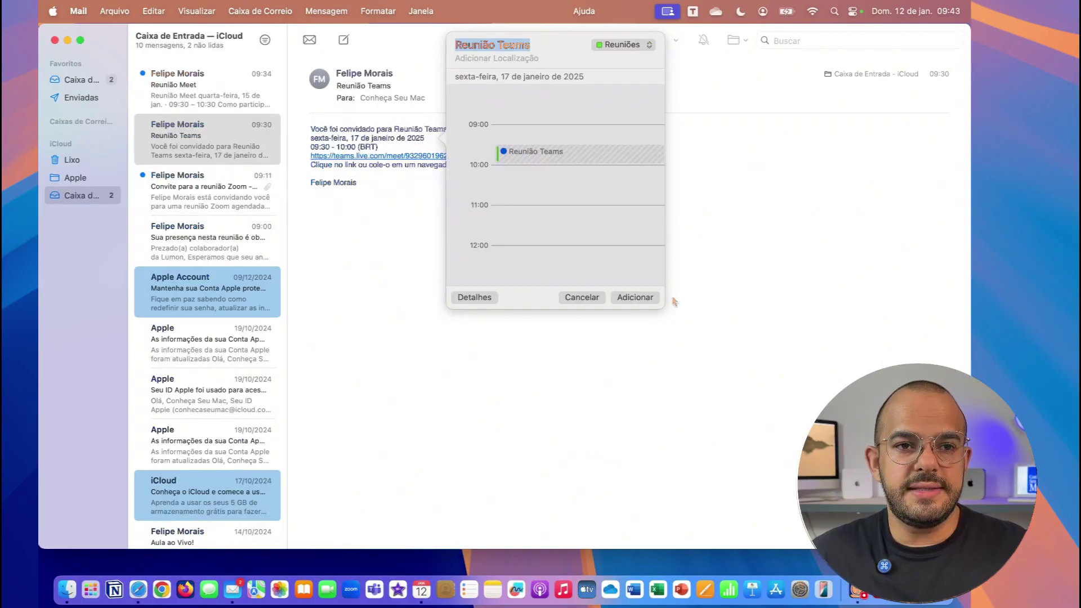
{"action": "left_click", "coordinate": [635, 300]}
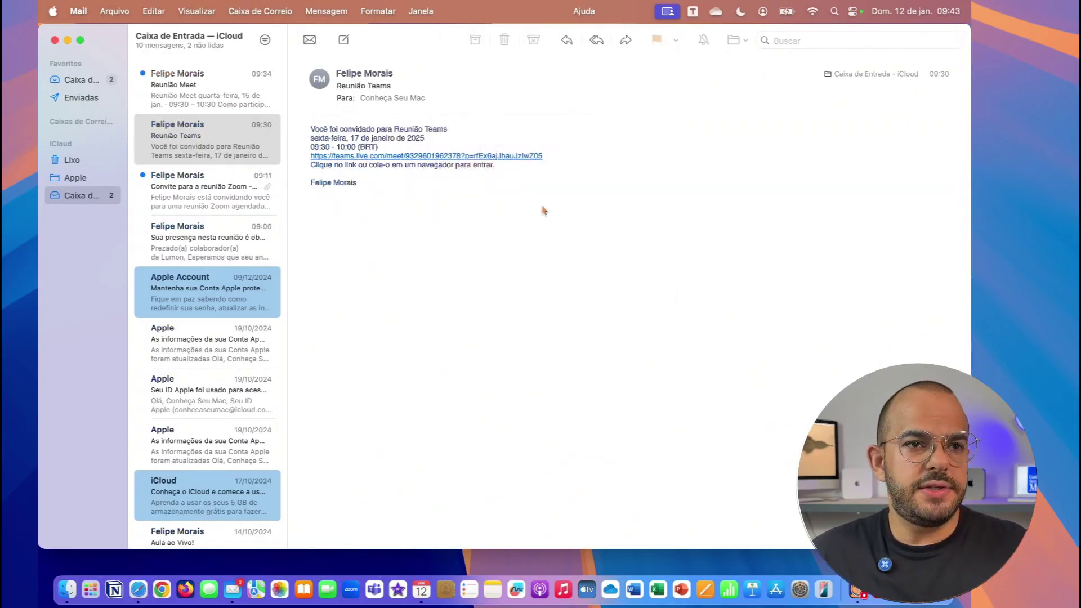
Copy the invitation's Teams meeting link and bring up Calendário.
{"action": "right_click", "coordinate": [481, 153]}
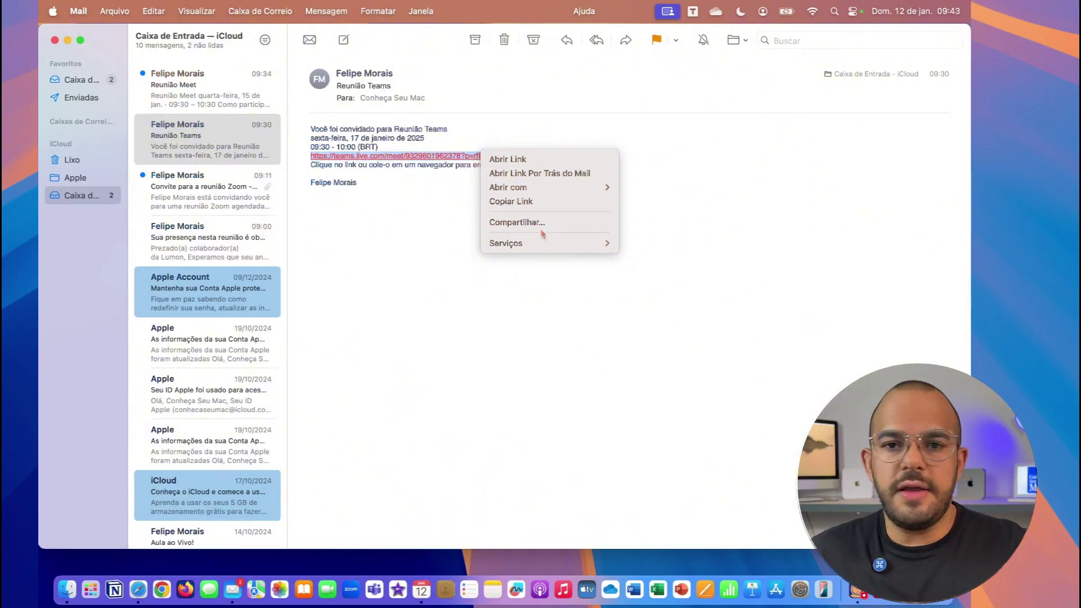
{"action": "left_click", "coordinate": [544, 206]}
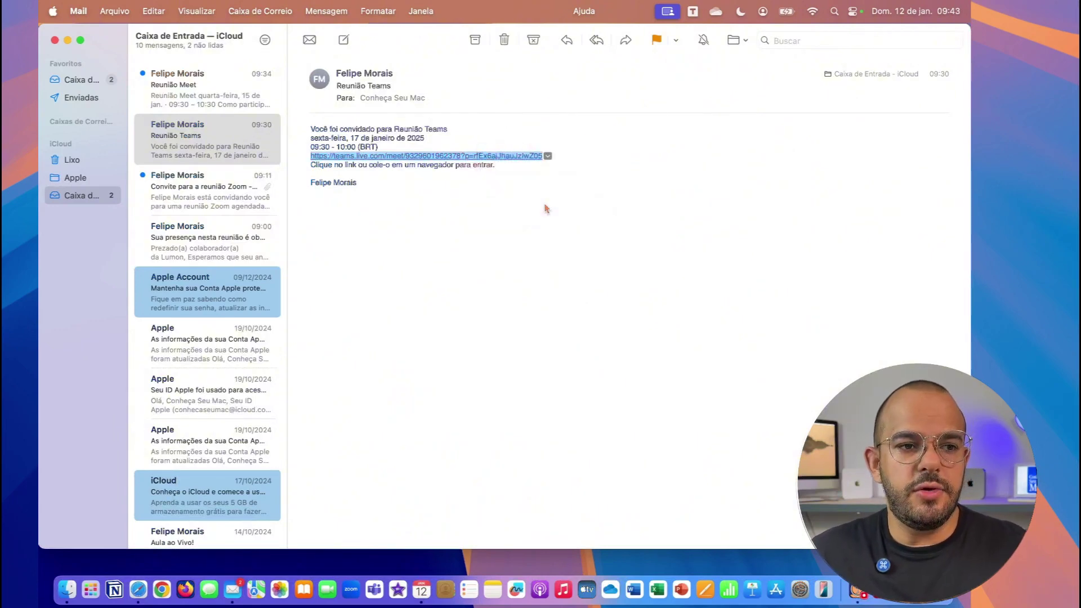
{"action": "left_click", "coordinate": [421, 601]}
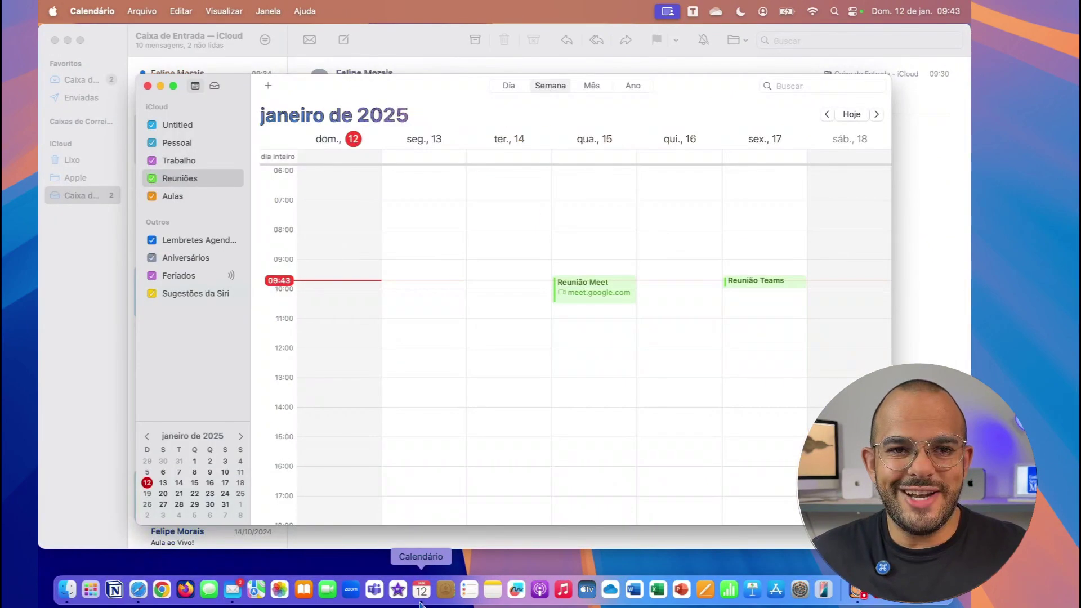
Paste the Teams link as the Reunião Teams event's video call location, then return to Mail.
{"action": "double_click", "coordinate": [774, 287]}
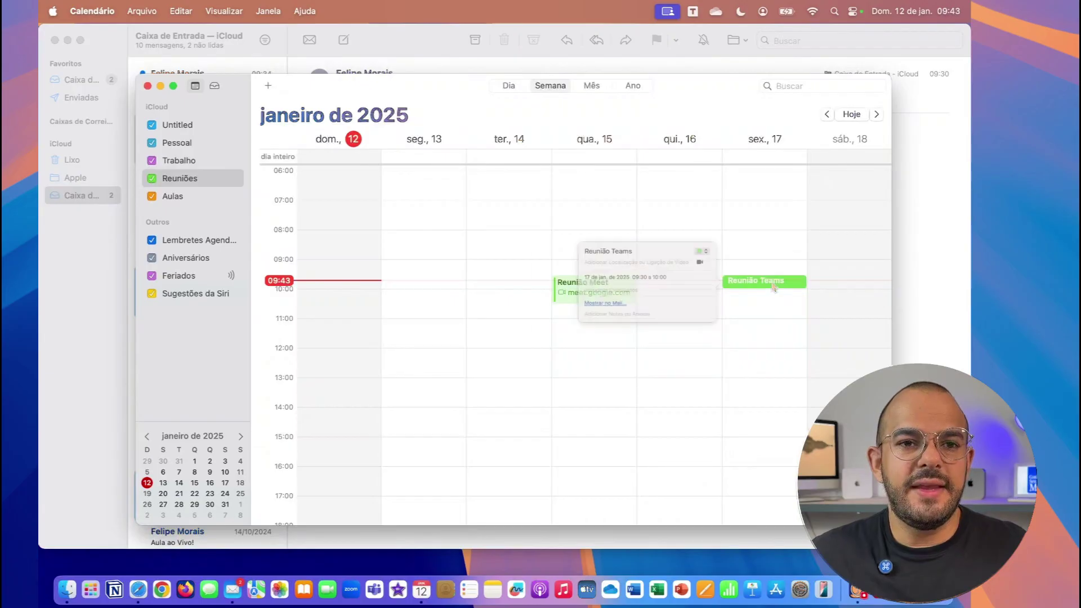
{"action": "left_click", "coordinate": [533, 248]}
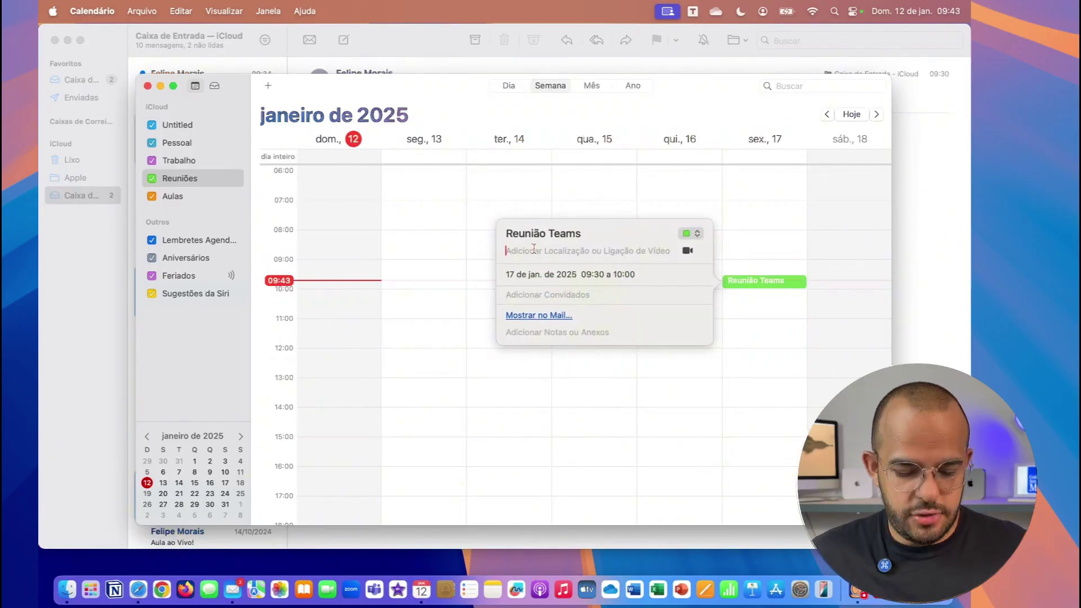
{"action": "key", "text": "super+v"}
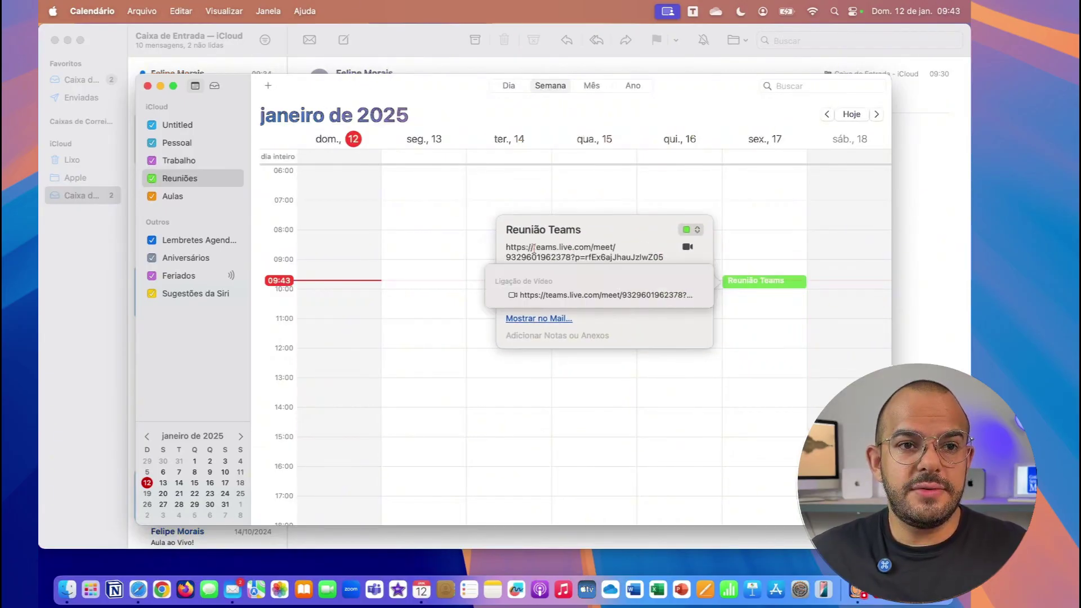
{"action": "left_click", "coordinate": [558, 297]}
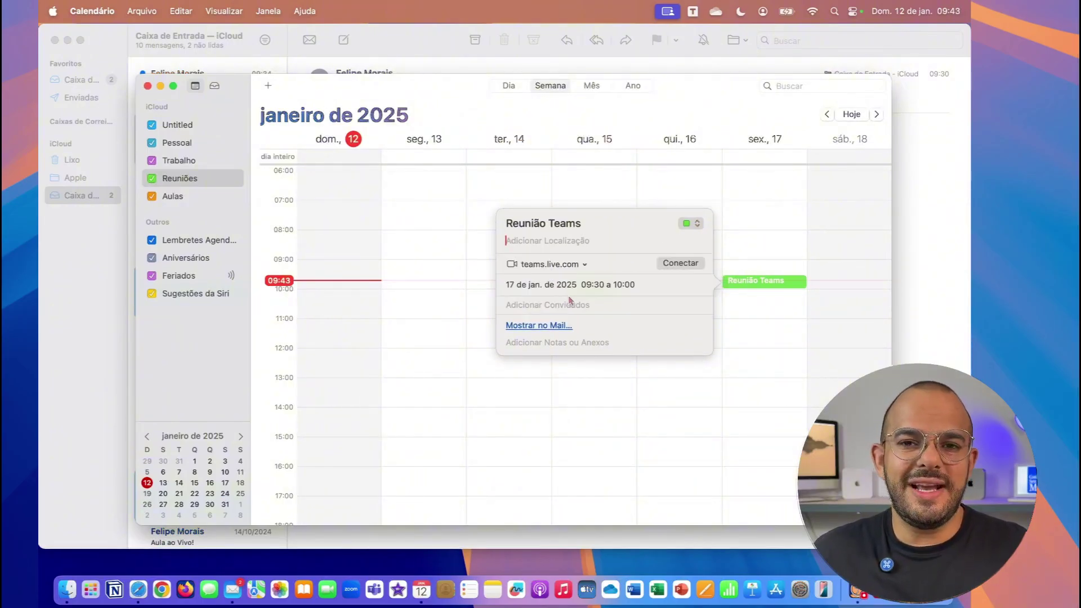
{"action": "key", "text": "super+Tab"}
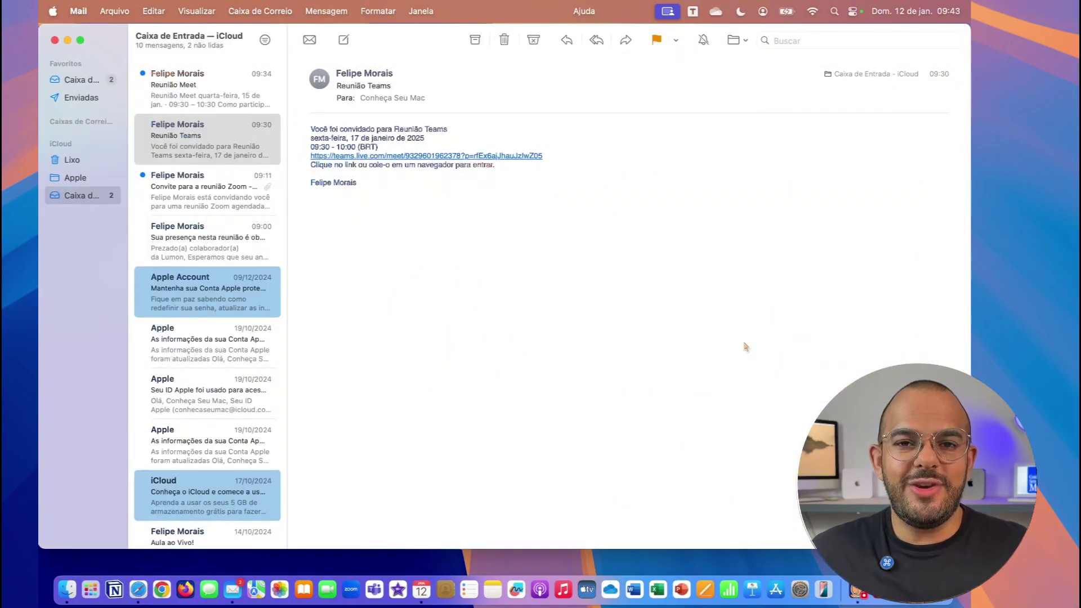
Open the 09:11 Zoom invitation email and its Zoom-reunião.ics attachment in Calendar.
{"action": "left_click", "coordinate": [177, 182]}
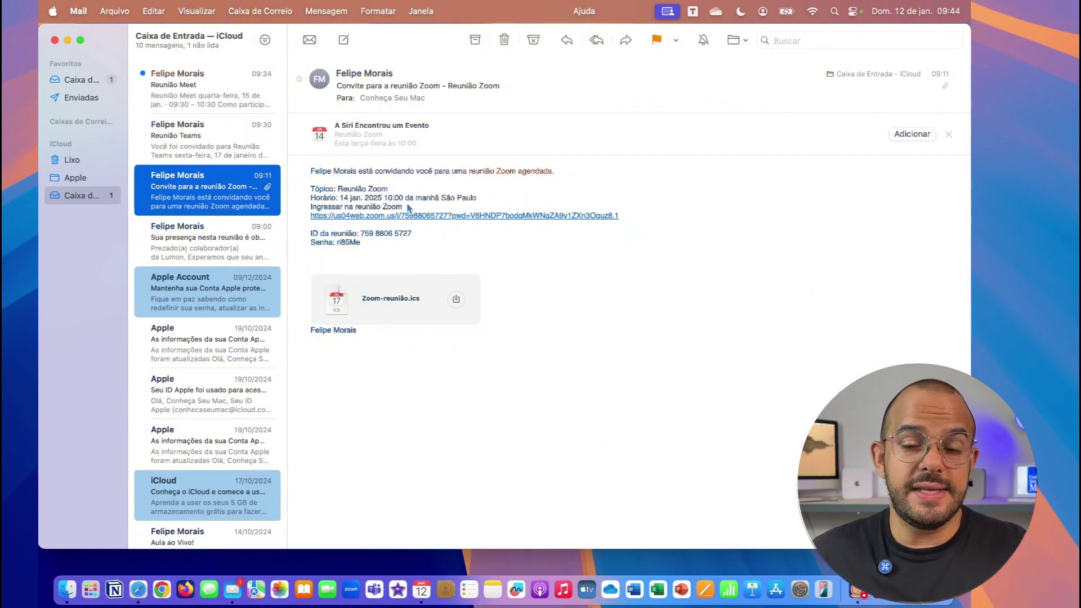
{"action": "double_click", "coordinate": [405, 307]}
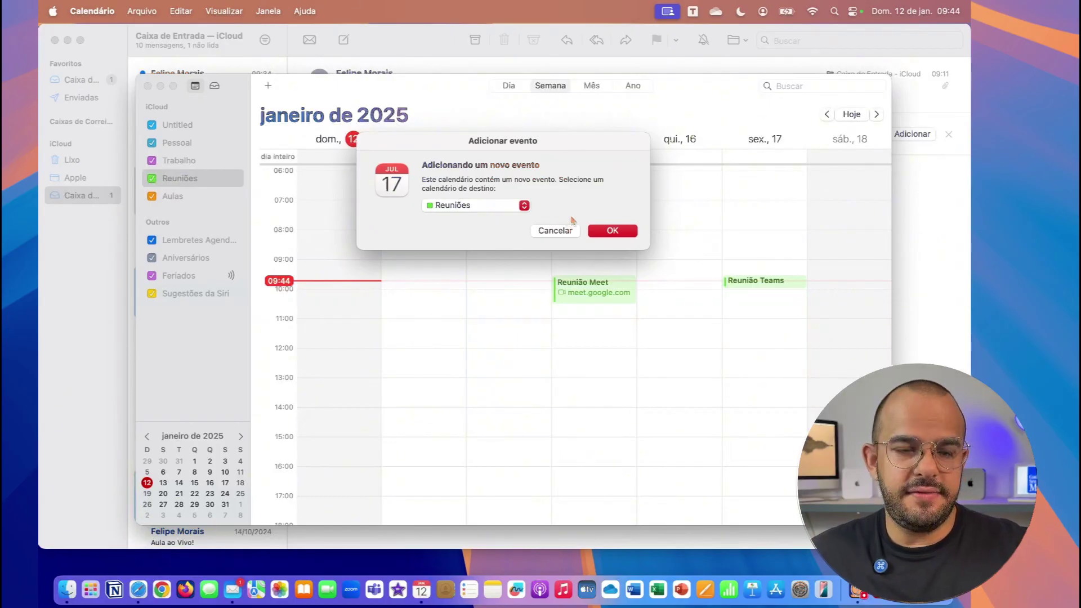
Confirm adding Reunião Zoom (14 January, 10:00–10:30) to Reuniões, then bring Mail forward.
{"action": "left_click", "coordinate": [612, 231]}
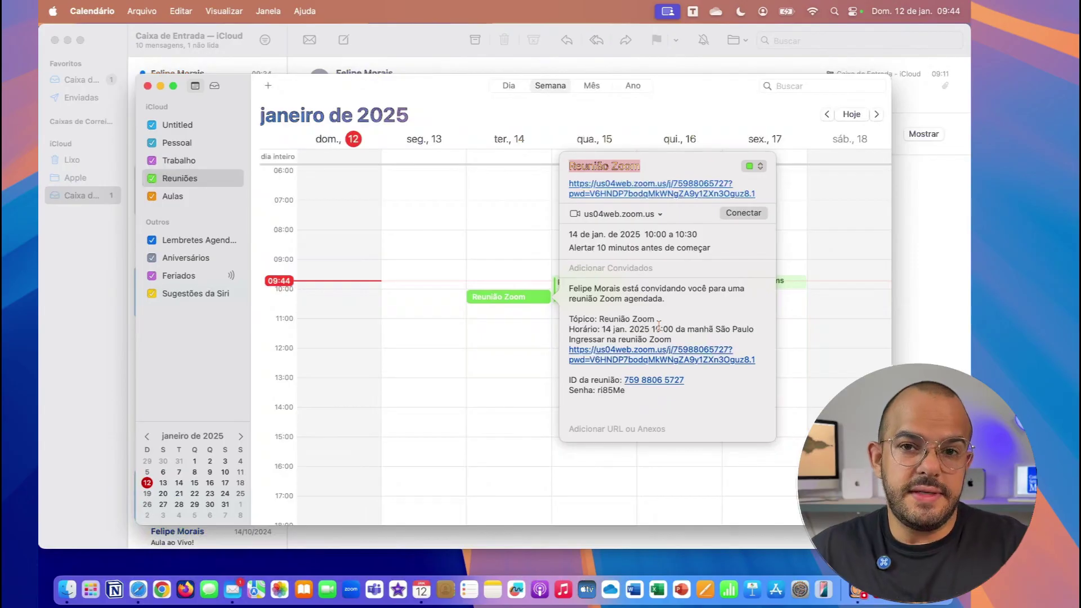
{"action": "left_click", "coordinate": [929, 300]}
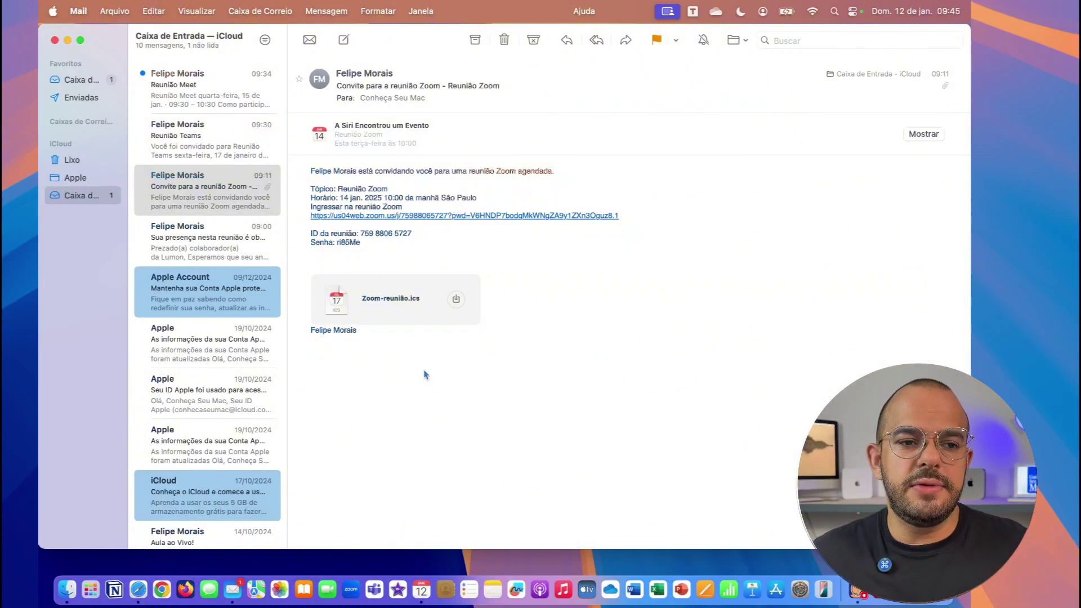
Bring Calendário to the front to view the Reunião Zoom event with its Zoom link.
{"action": "left_click", "coordinate": [424, 596]}
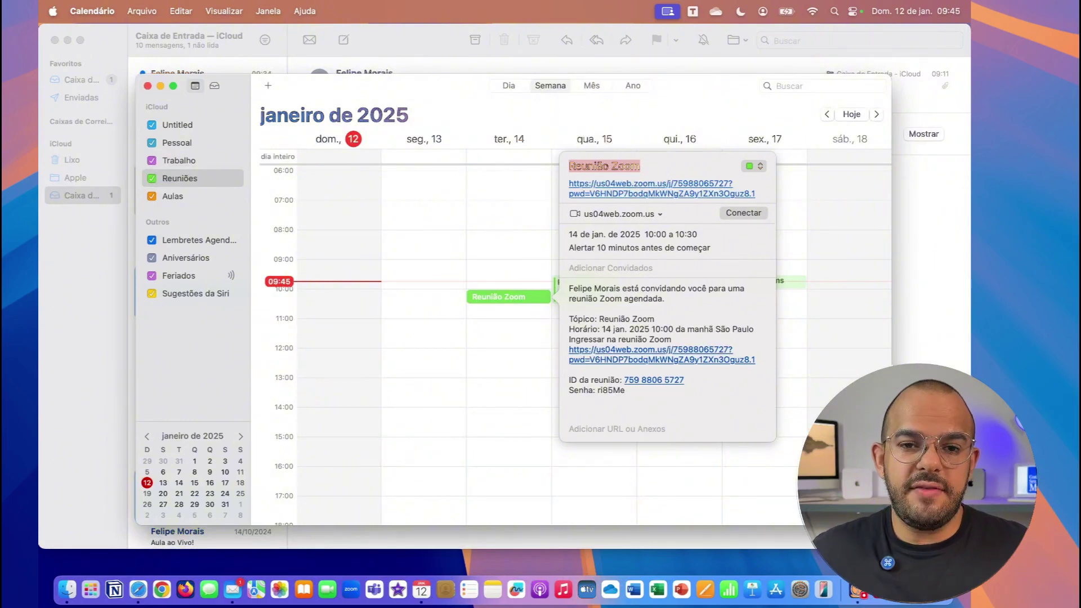
Hide Calendário to get back to the Zoom invitation email.
{"action": "key", "text": "super+Tab"}
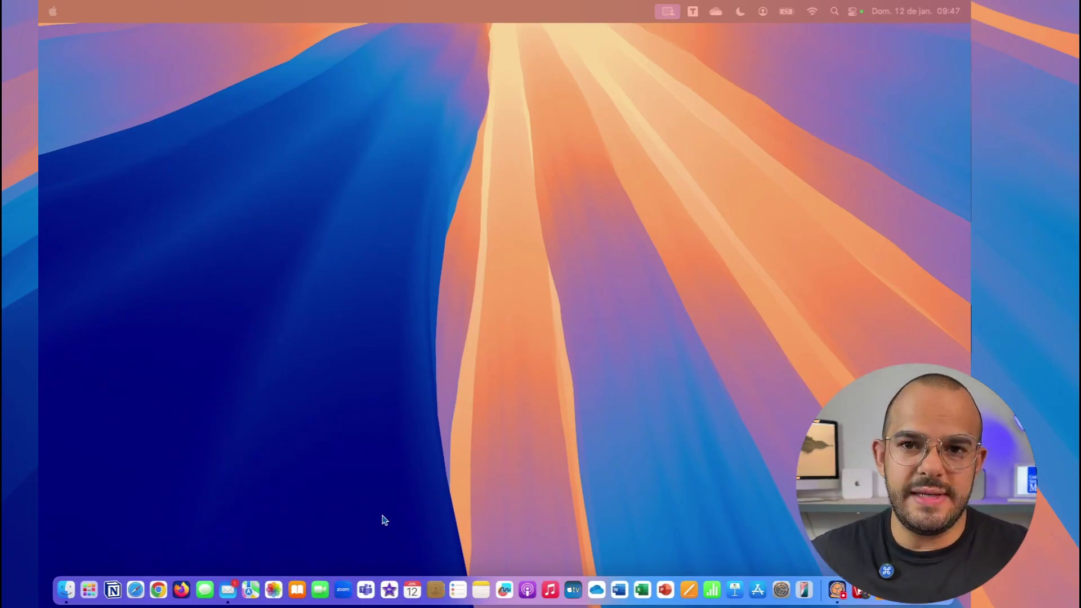
Search 'teams mac' in Safari and open Microsoft's Teams for Mac download page.
{"action": "left_click", "coordinate": [136, 589]}
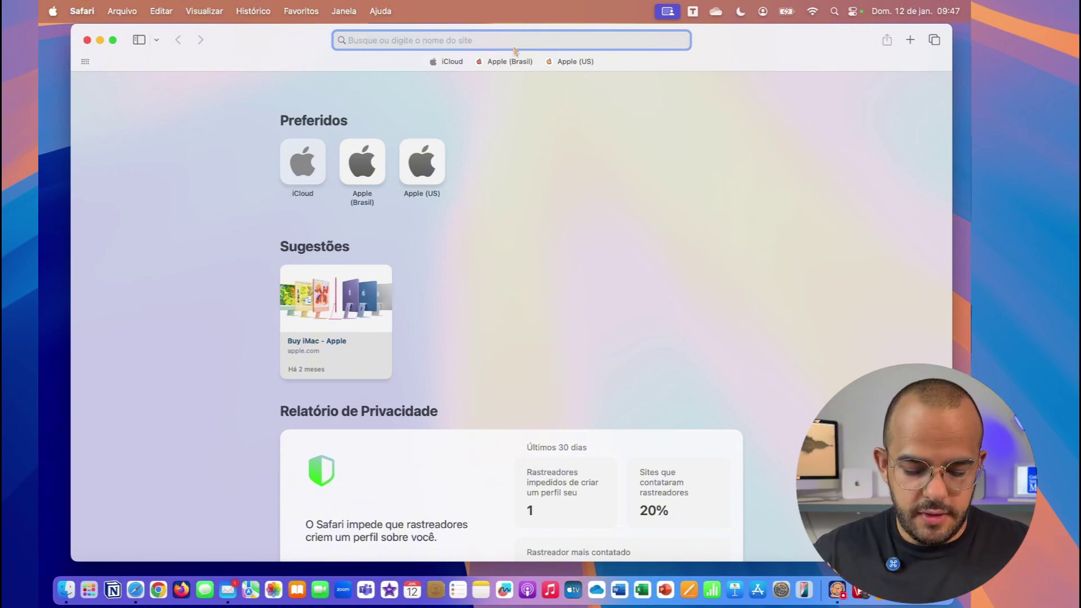
{"action": "type", "text": "teams"}
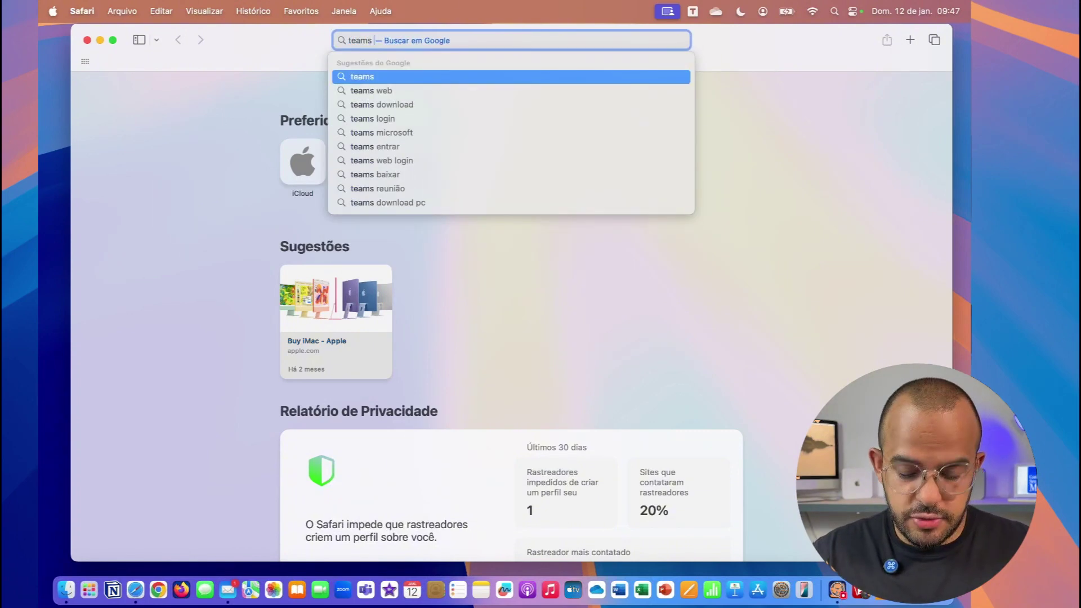
{"action": "type", "text": " mac"}
{"action": "key", "text": "Return"}
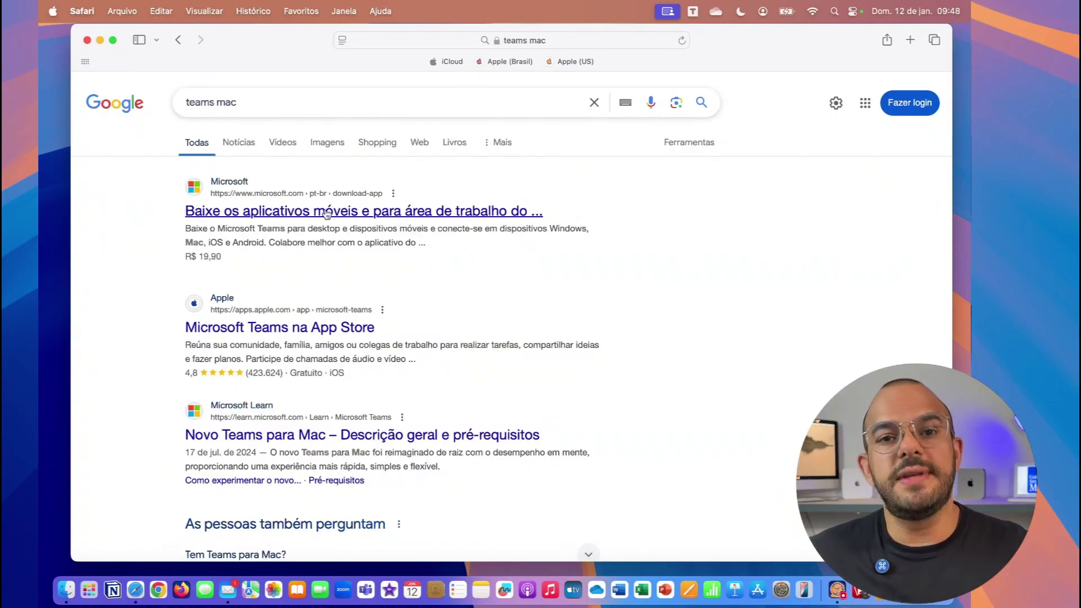
{"action": "left_click", "coordinate": [271, 213]}
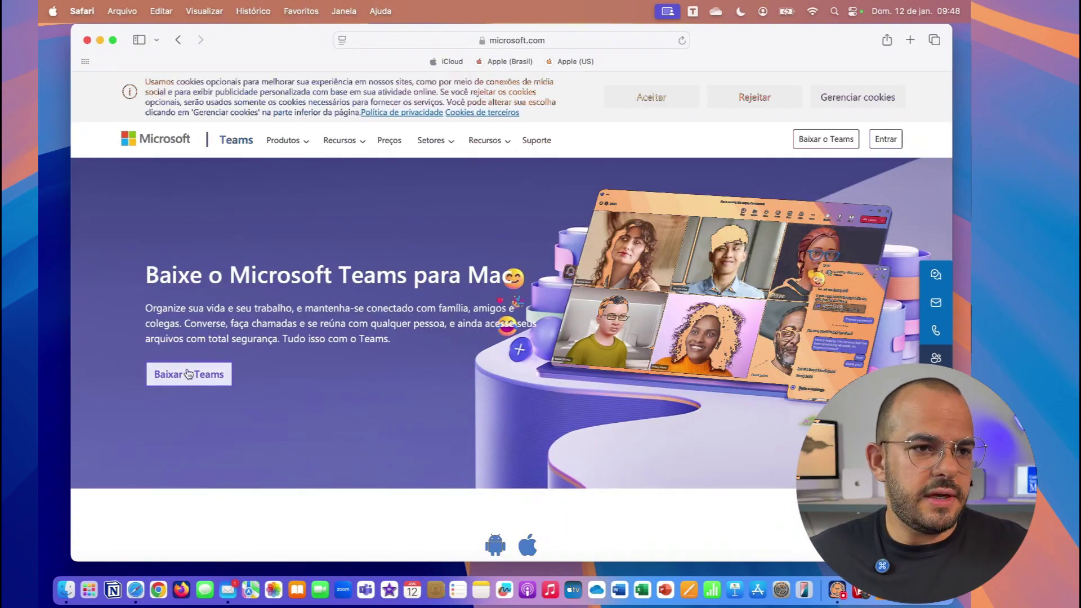
Download MicrosoftTeams.pkg (342,2 MB), restarting the interrupted download, and launch its installer.
{"action": "left_click", "coordinate": [189, 374]}
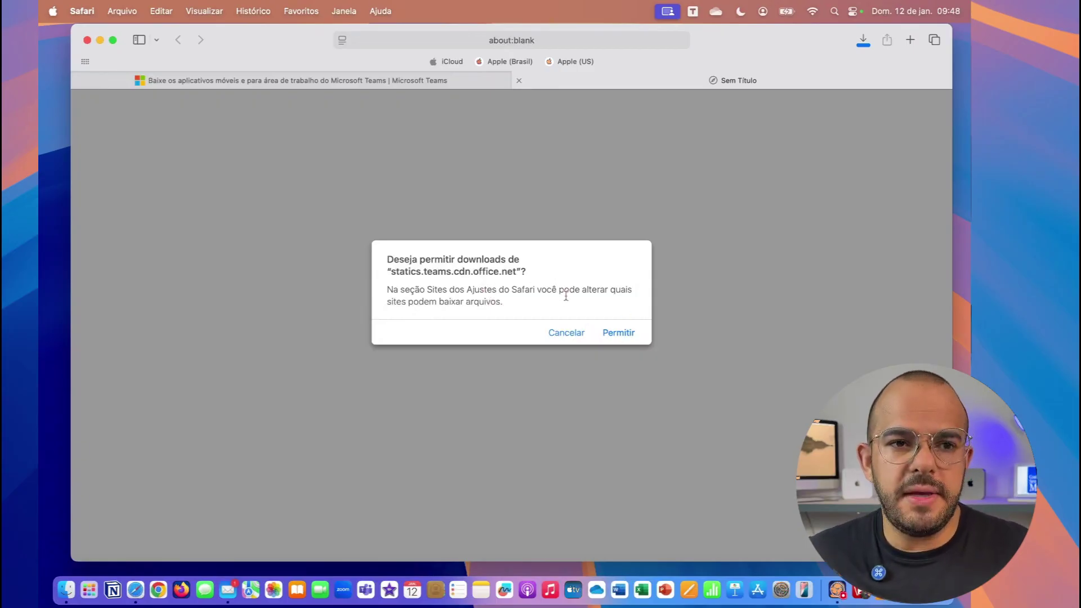
{"action": "left_click", "coordinate": [617, 334]}
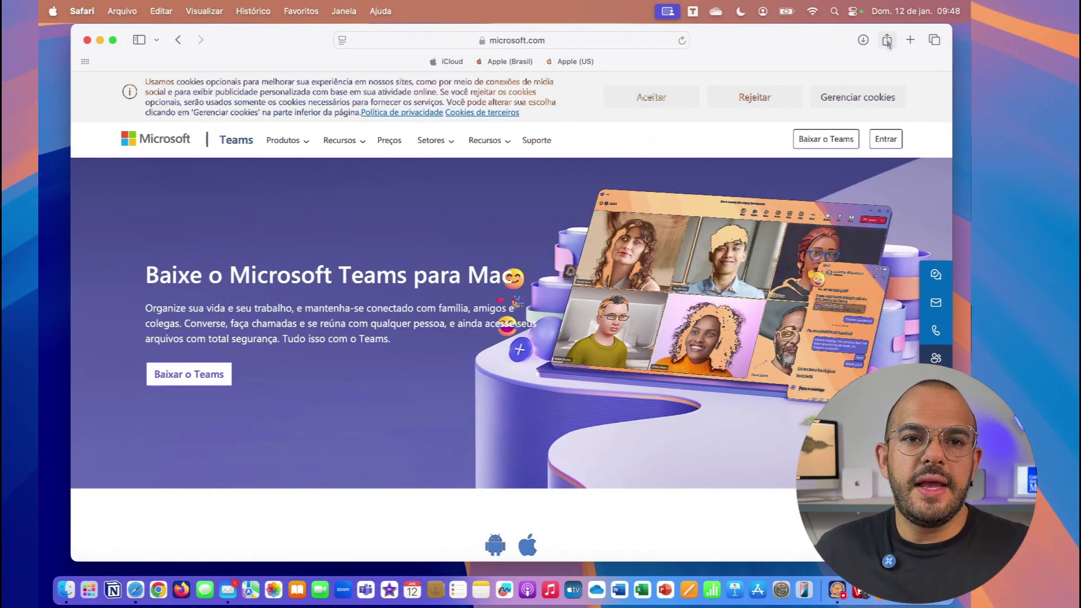
{"action": "left_click", "coordinate": [862, 42]}
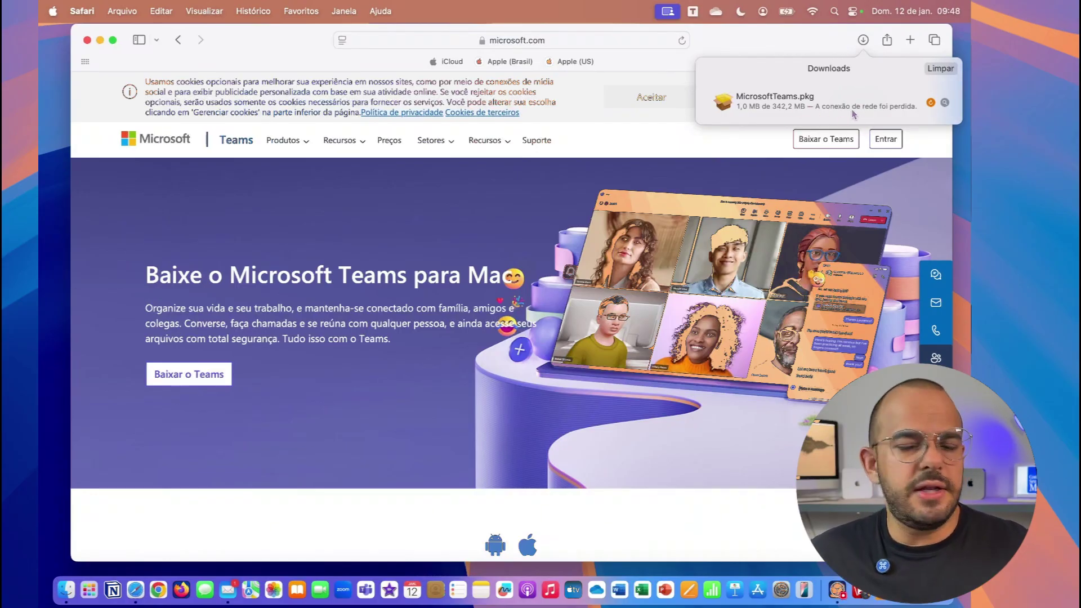
{"action": "left_click", "coordinate": [931, 103]}
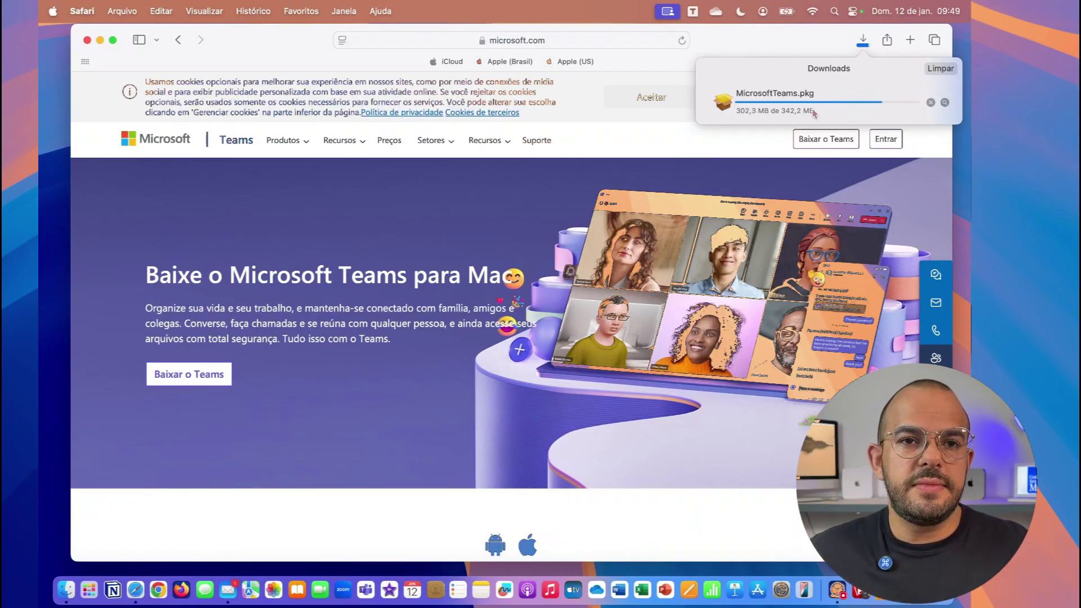
{"action": "double_click", "coordinate": [751, 109]}
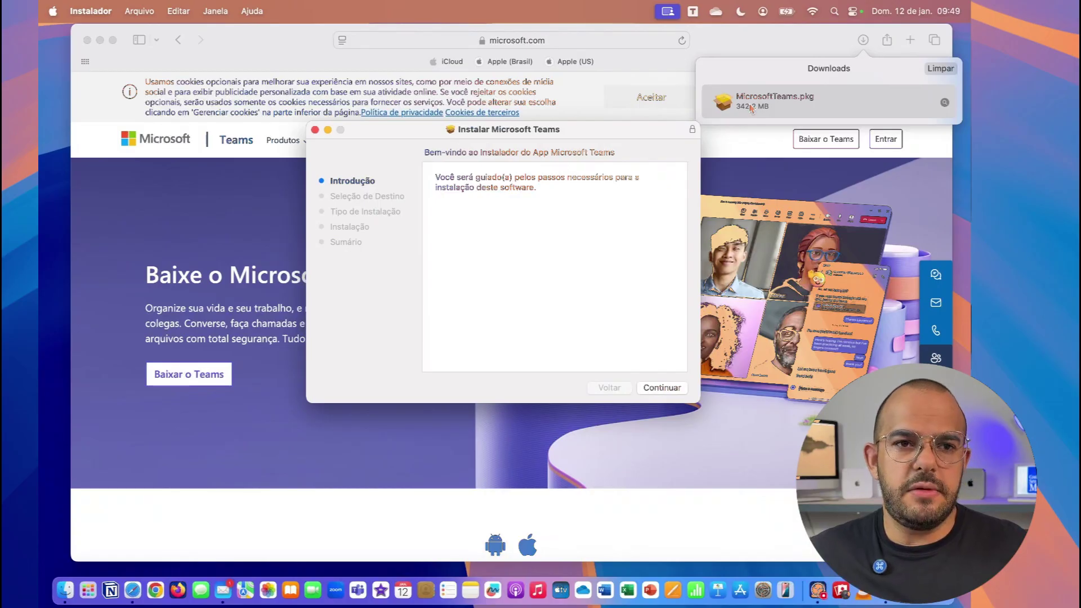
Run the Microsoft Teams installer, cancel the administrator password request, and close it after the failure.
{"action": "left_click", "coordinate": [662, 388]}
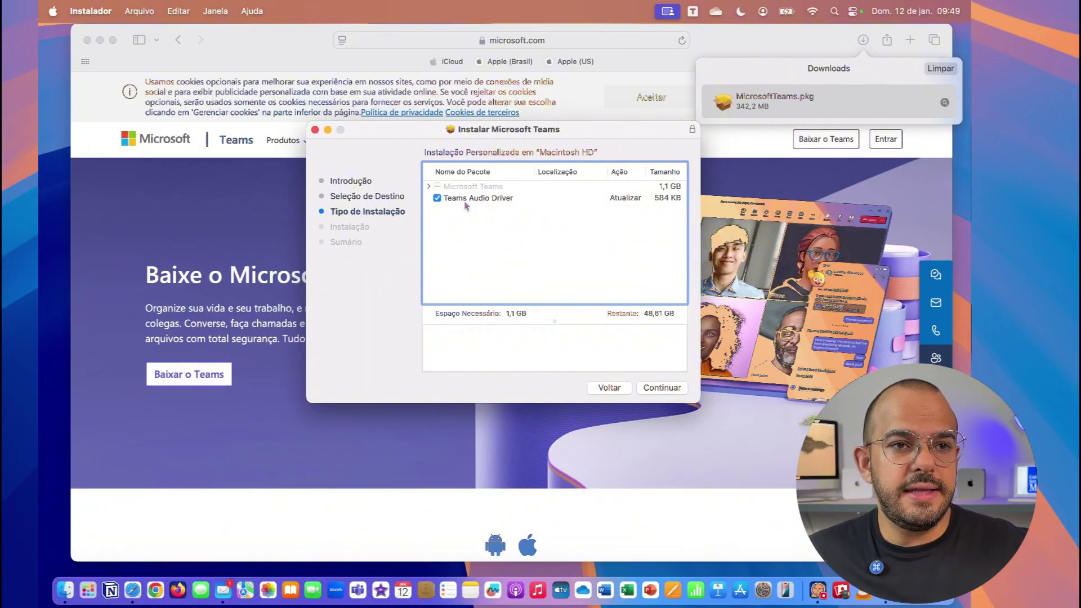
{"action": "left_click", "coordinate": [680, 392]}
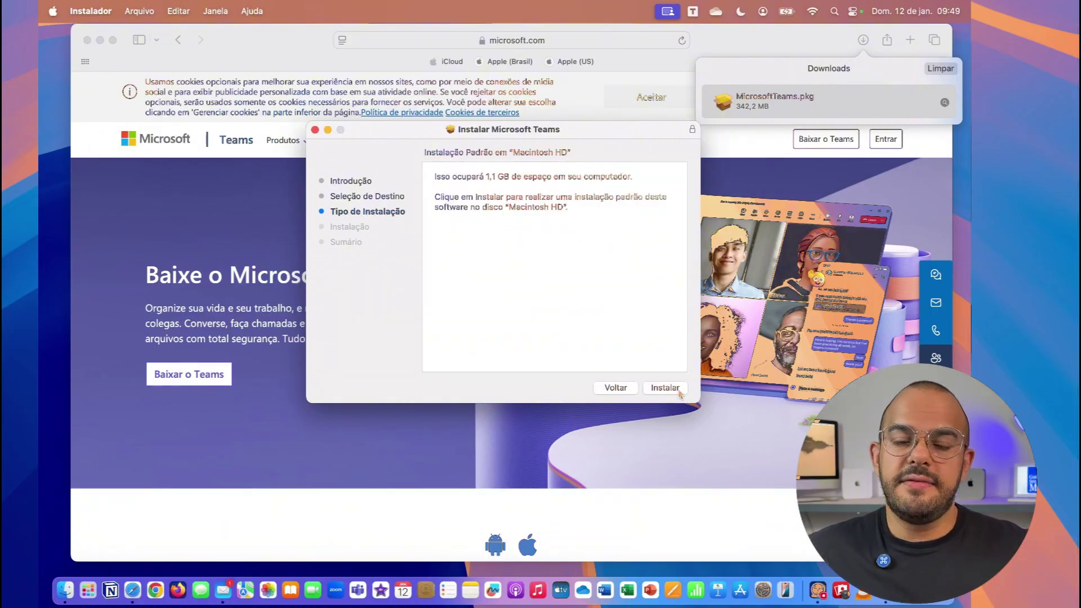
{"action": "left_click", "coordinate": [679, 393]}
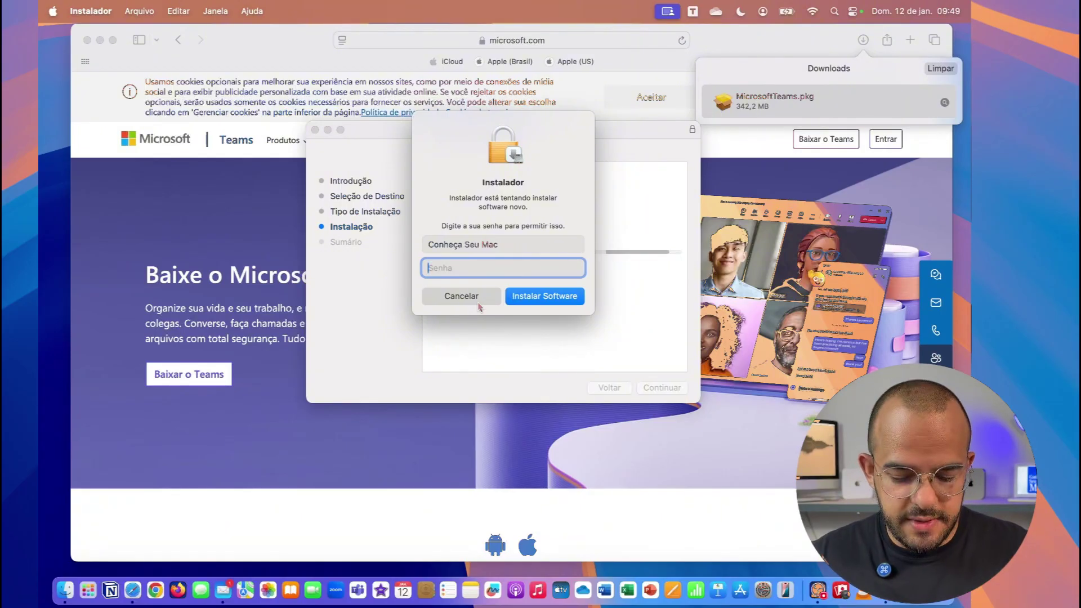
{"action": "type", "text": "*********"}
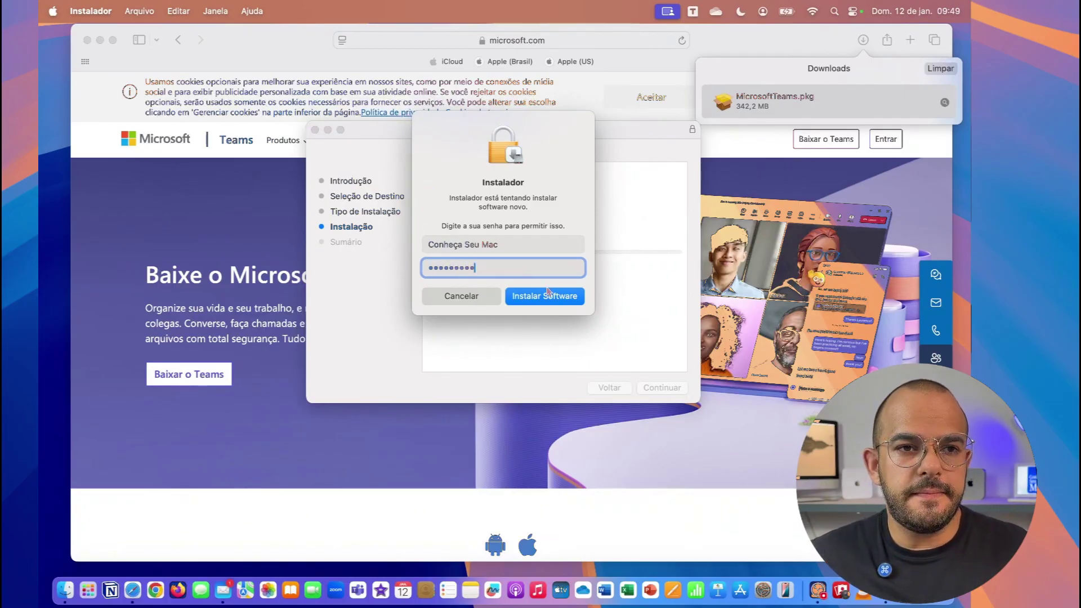
{"action": "left_click", "coordinate": [469, 296]}
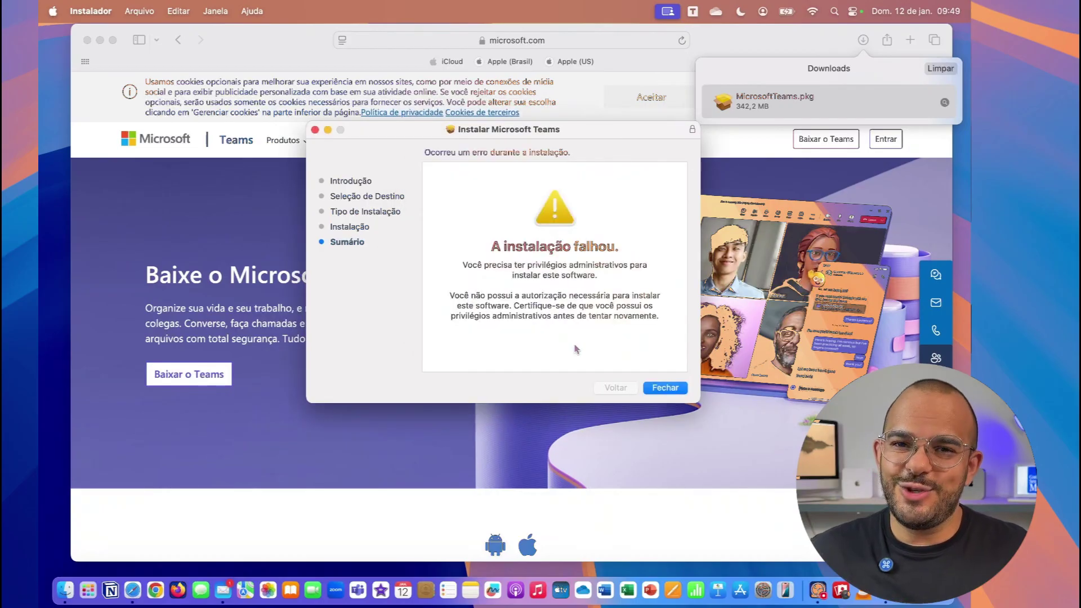
{"action": "left_click", "coordinate": [650, 389]}
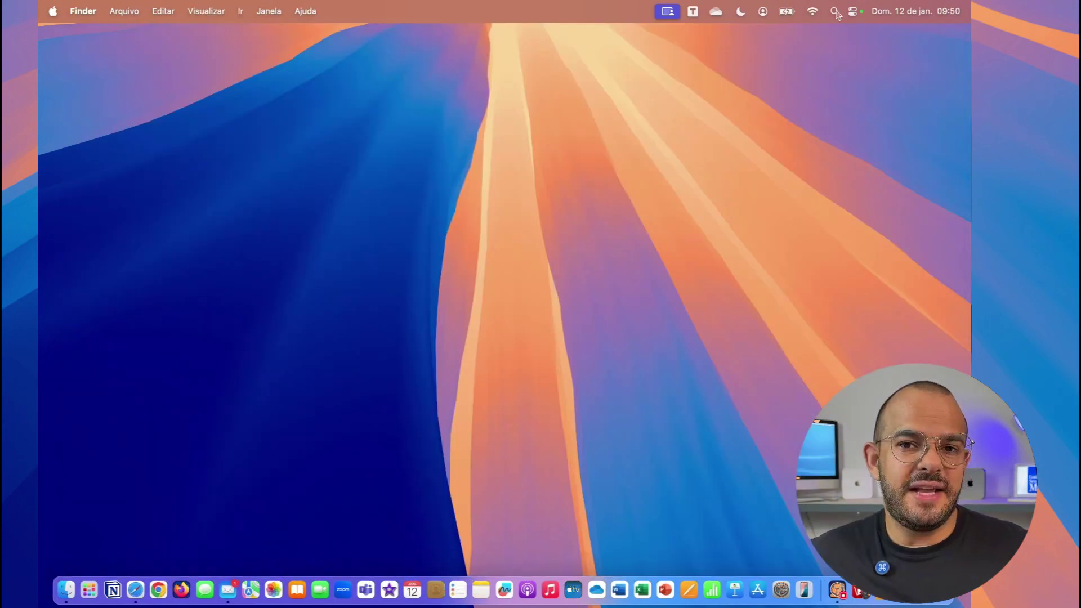
Launch Microsoft Teams by searching for 'teams' in the system search.
{"action": "left_click", "coordinate": [837, 13]}
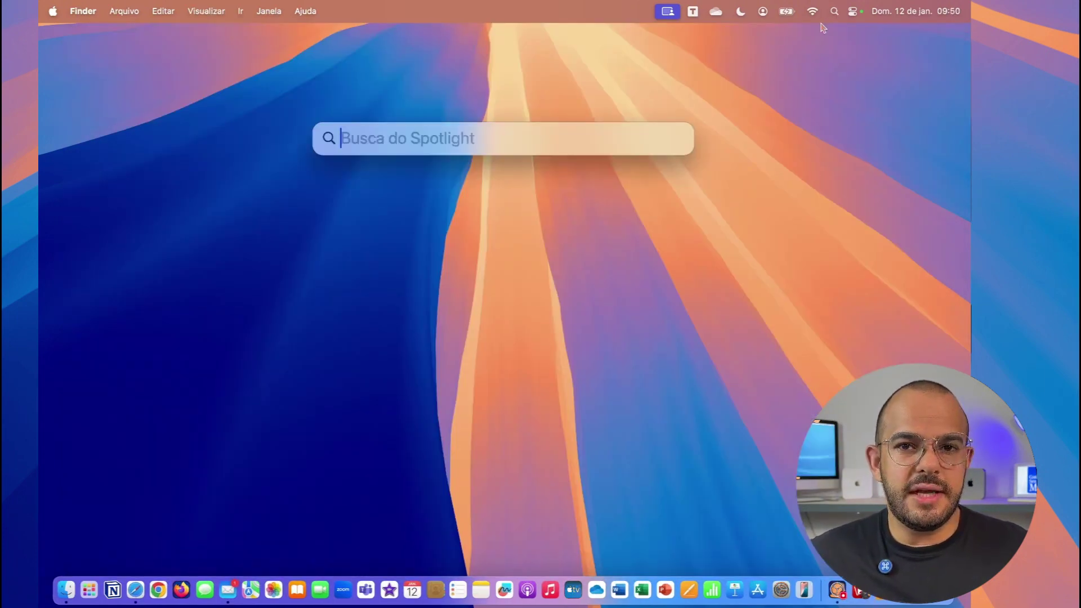
{"action": "type", "text": "teams"}
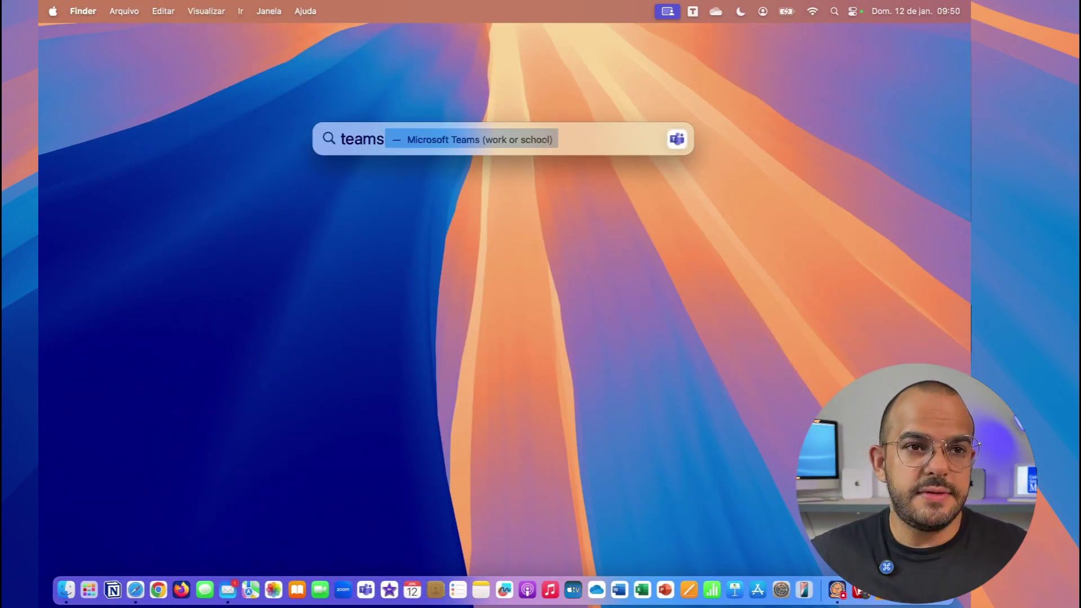
{"action": "key", "text": "Return"}
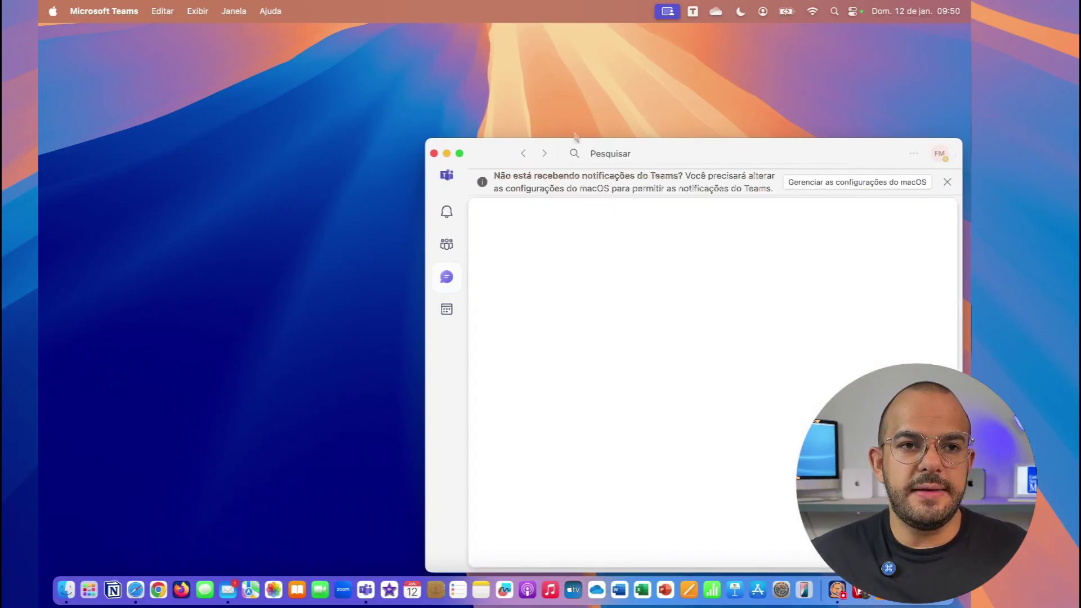
Sign out of the Teams account from the avatar menu and confirm Sair.
{"action": "left_click_drag", "start_coordinate": [476, 149], "coordinate": [334, 82]}
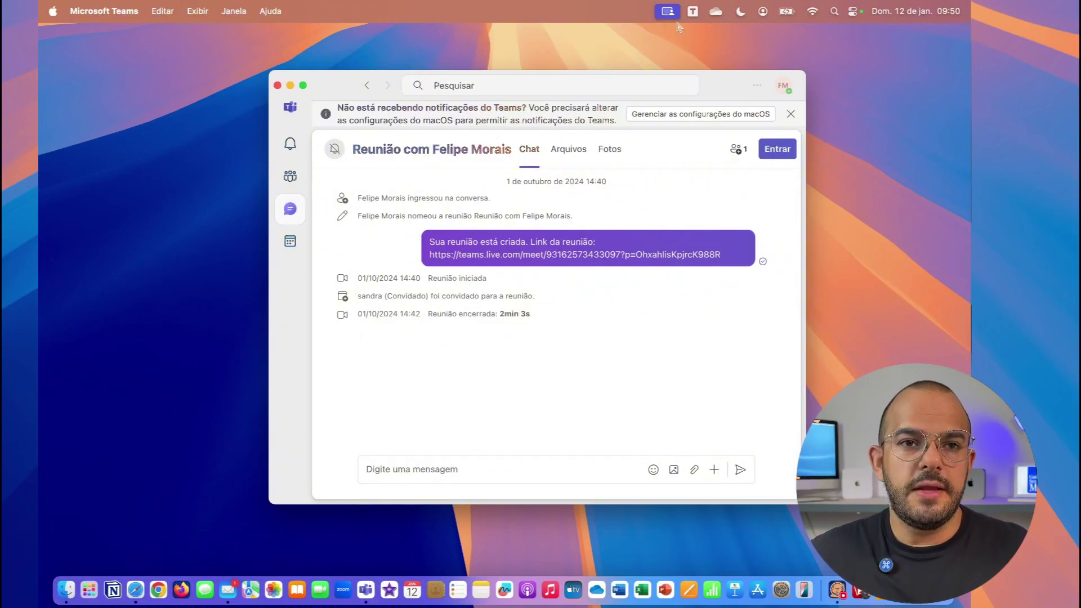
{"action": "left_click", "coordinate": [791, 92]}
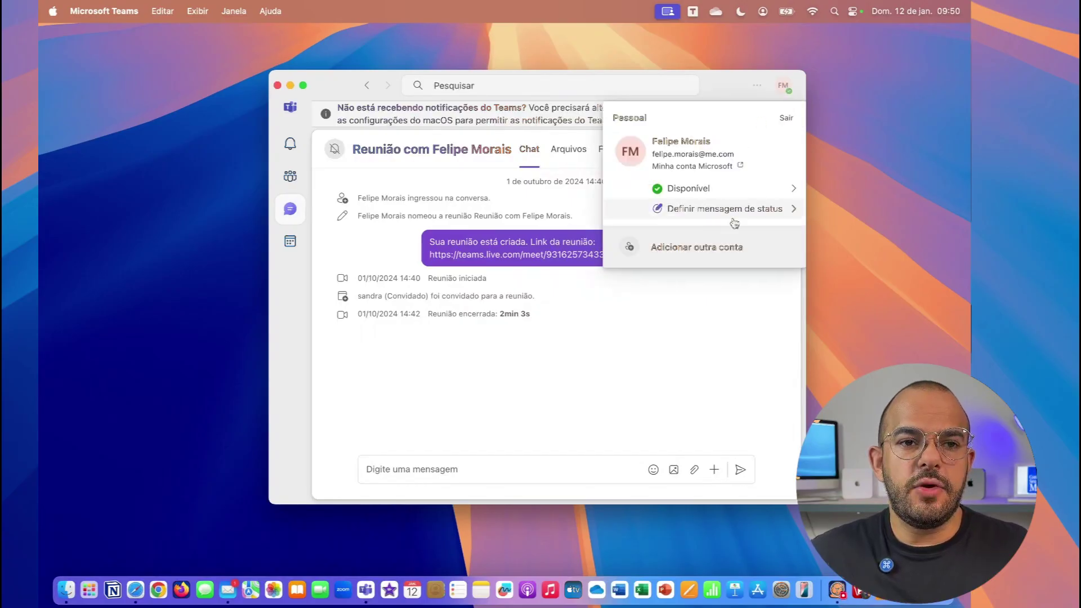
{"action": "left_click", "coordinate": [787, 118]}
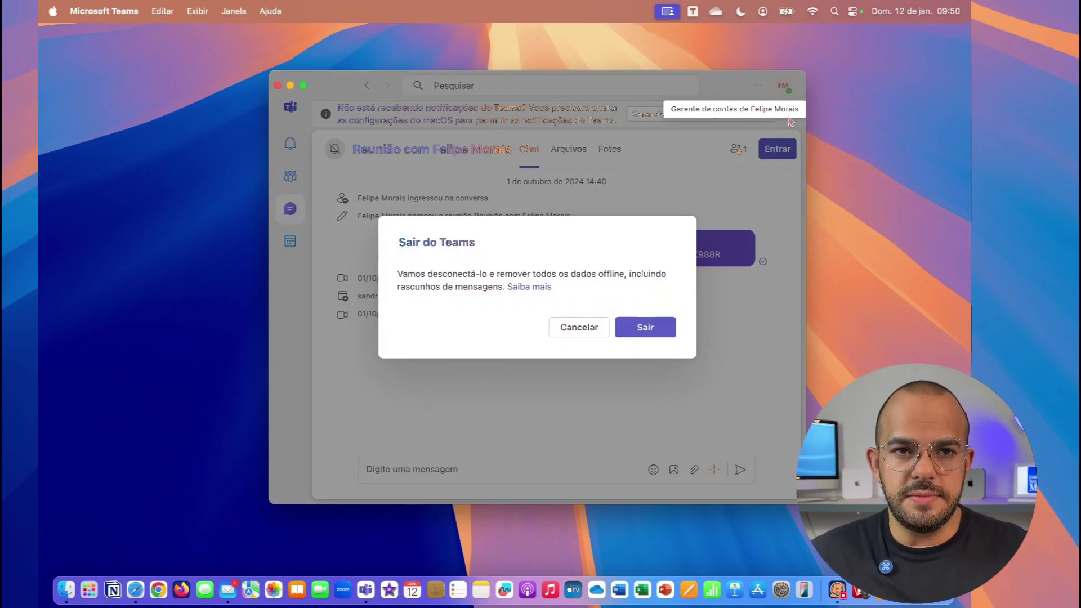
{"action": "left_click", "coordinate": [656, 328]}
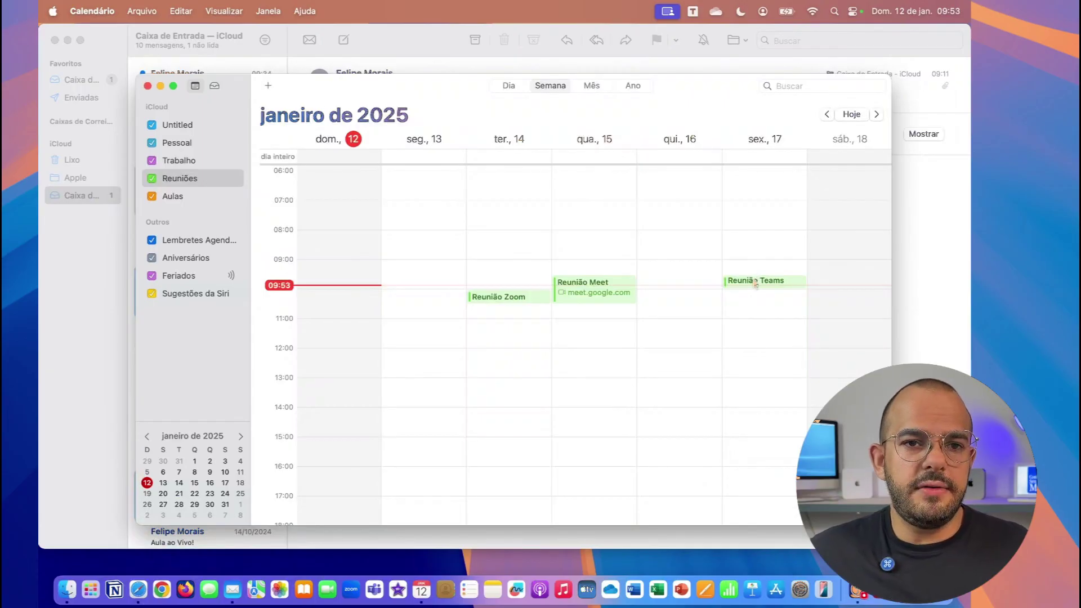
Join the Reunião Teams event via Conectar and allow Safari to open Microsoft Teams.
{"action": "double_click", "coordinate": [755, 281]}
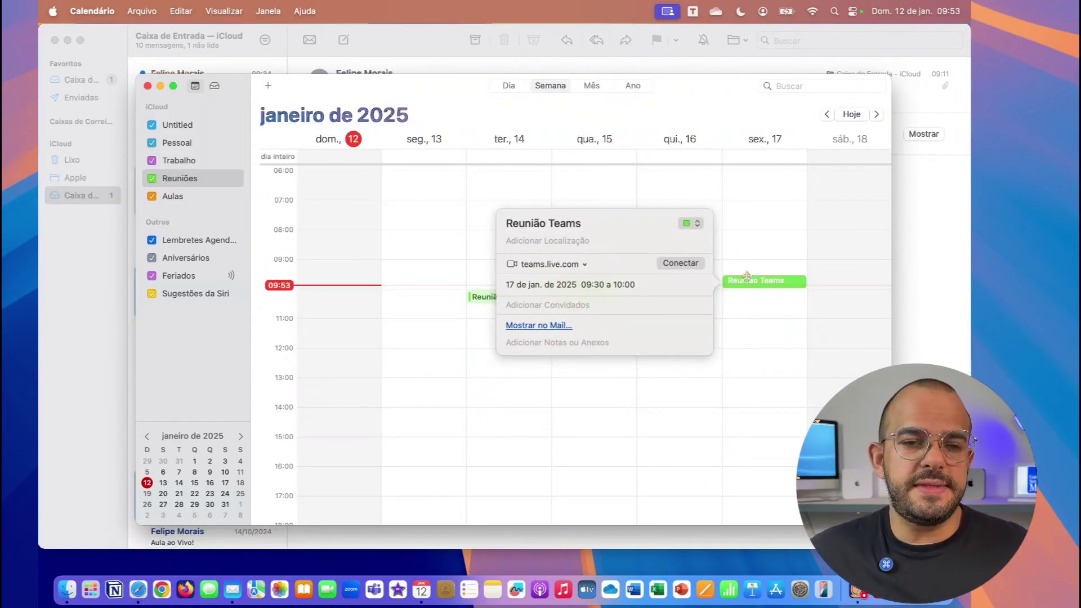
{"action": "left_click", "coordinate": [680, 264]}
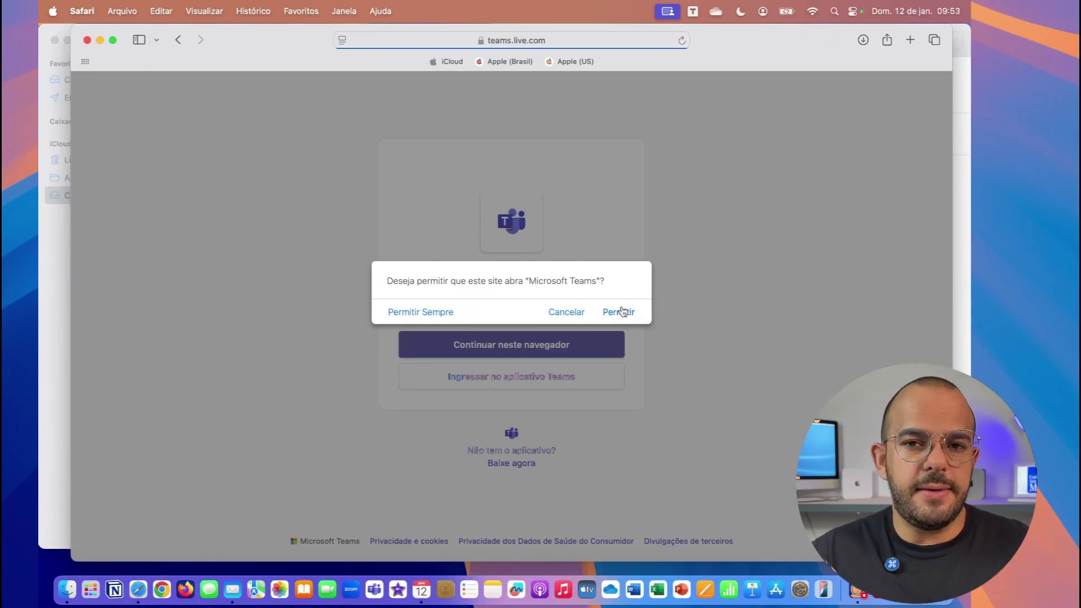
{"action": "left_click", "coordinate": [623, 312]}
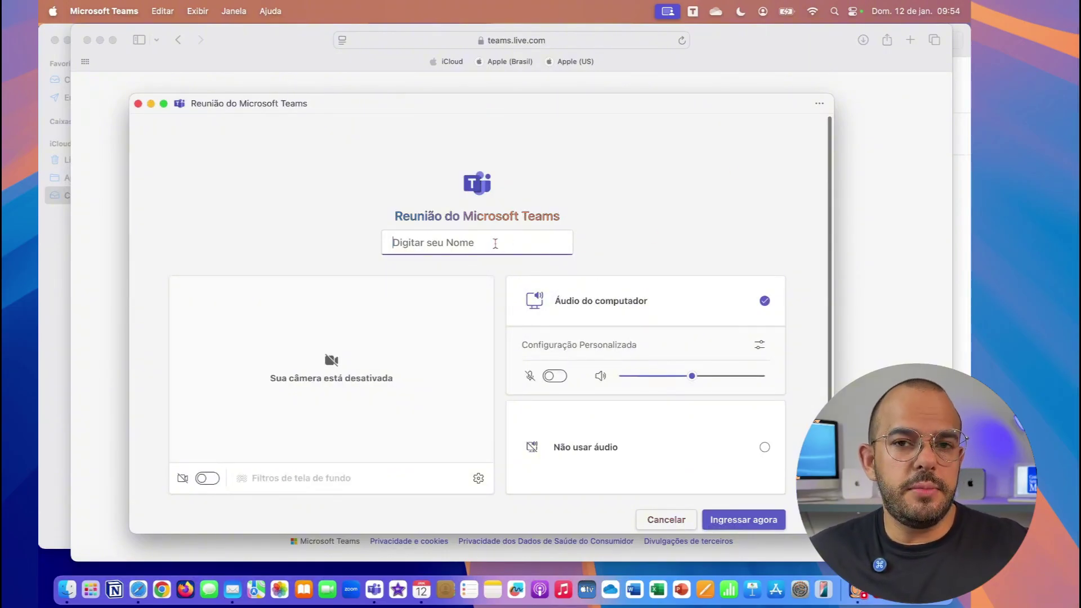
{"action": "scroll", "coordinate": [496, 246], "scroll_direction": "down", "scroll_amount": 1}
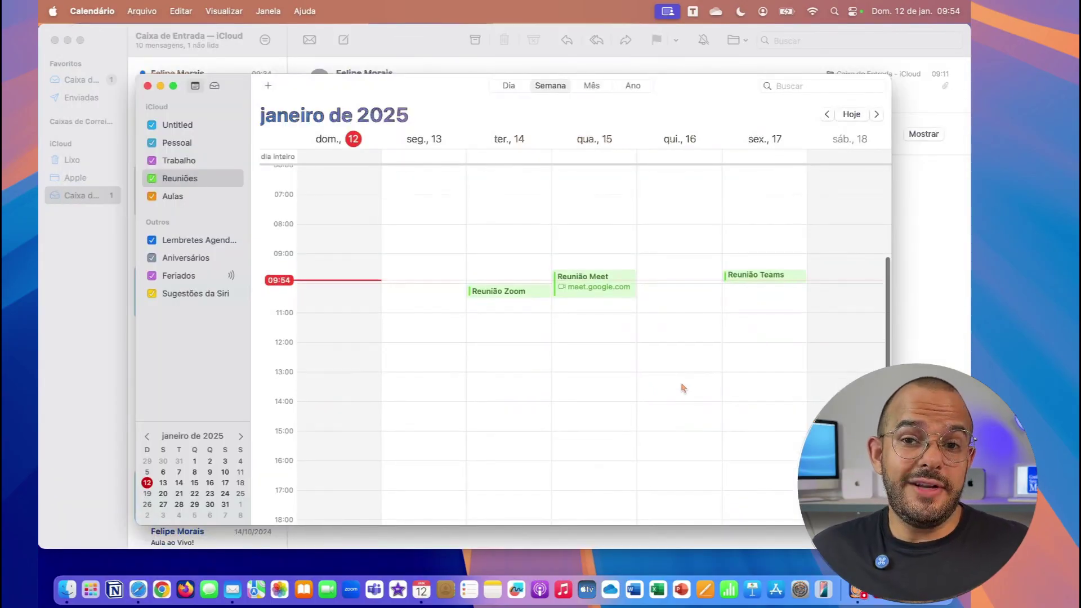
Open Friday 17's Reunião Teams event and join its meeting link in Safari.
{"action": "scroll", "coordinate": [712, 340], "scroll_direction": "up", "scroll_amount": 3}
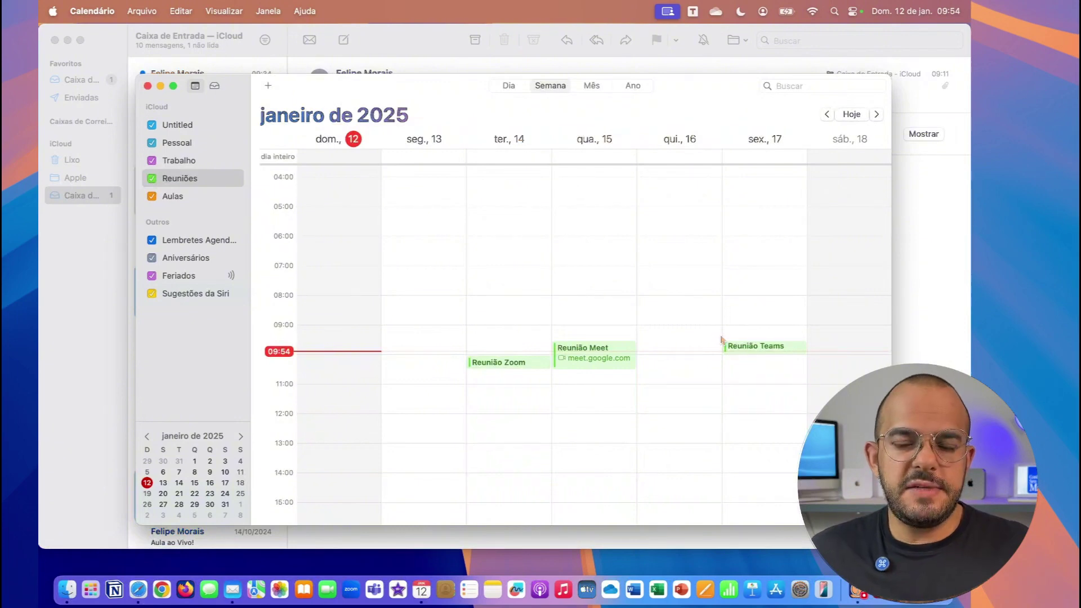
{"action": "left_click", "coordinate": [764, 350]}
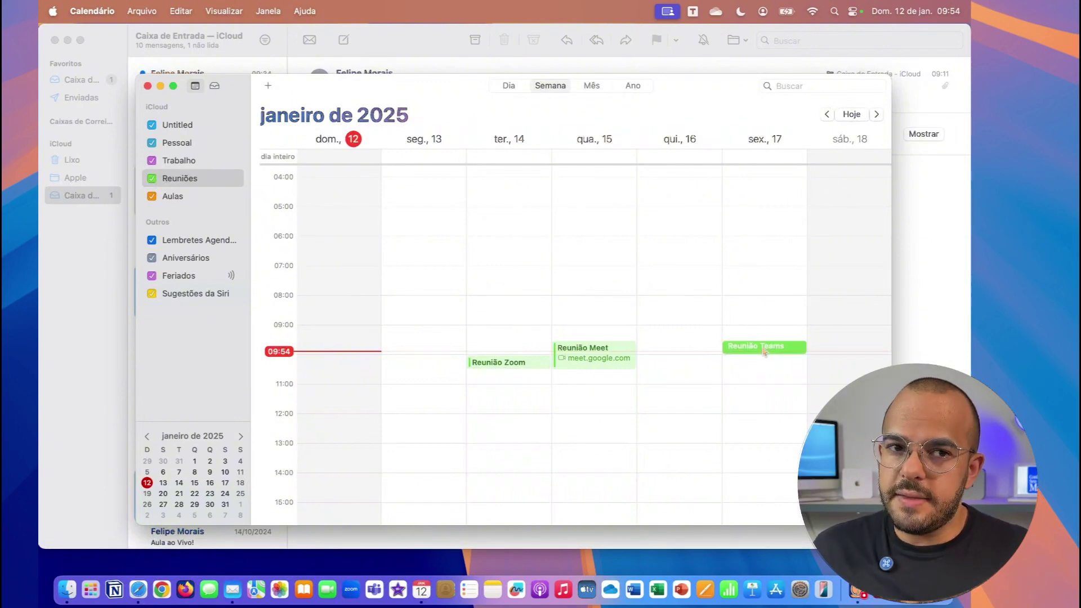
{"action": "double_click", "coordinate": [764, 350]}
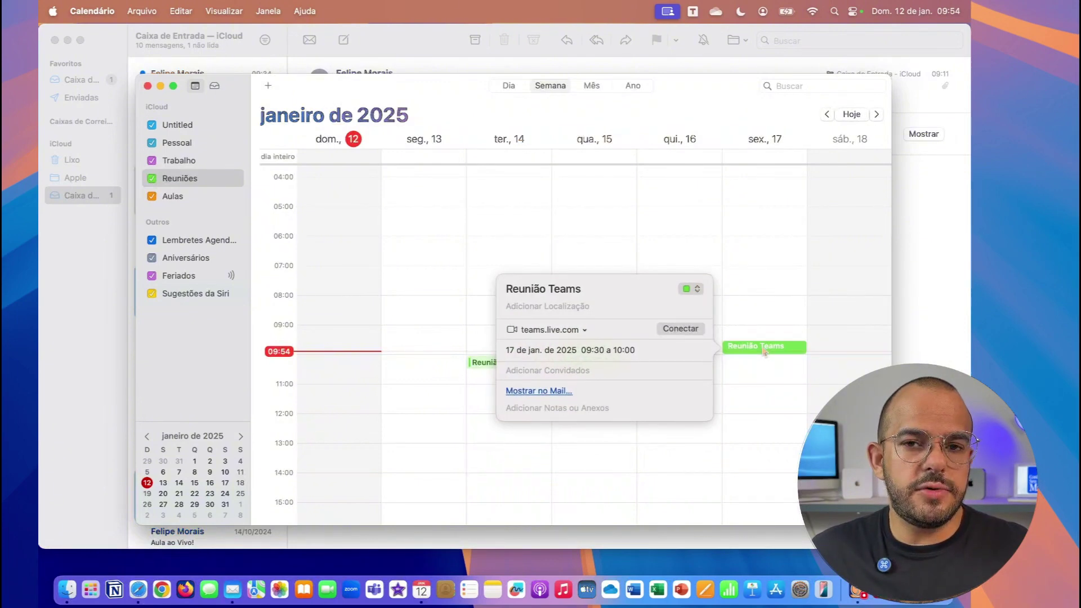
{"action": "left_click", "coordinate": [680, 329]}
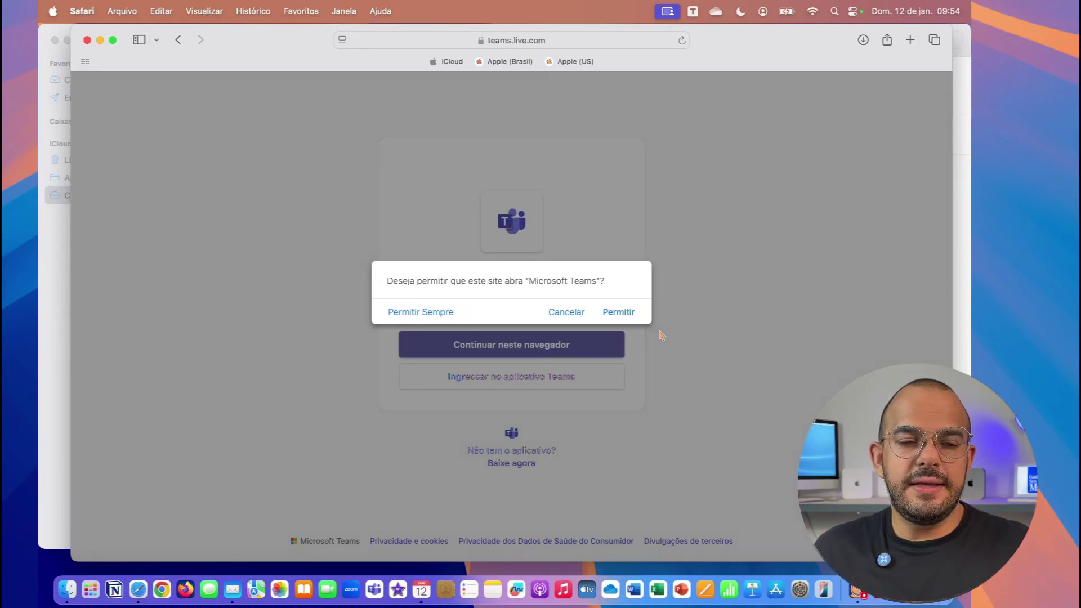
Decline the Teams app, continue in the browser, and allow camera and microphone for teams.live.com.
{"action": "left_click", "coordinate": [561, 314]}
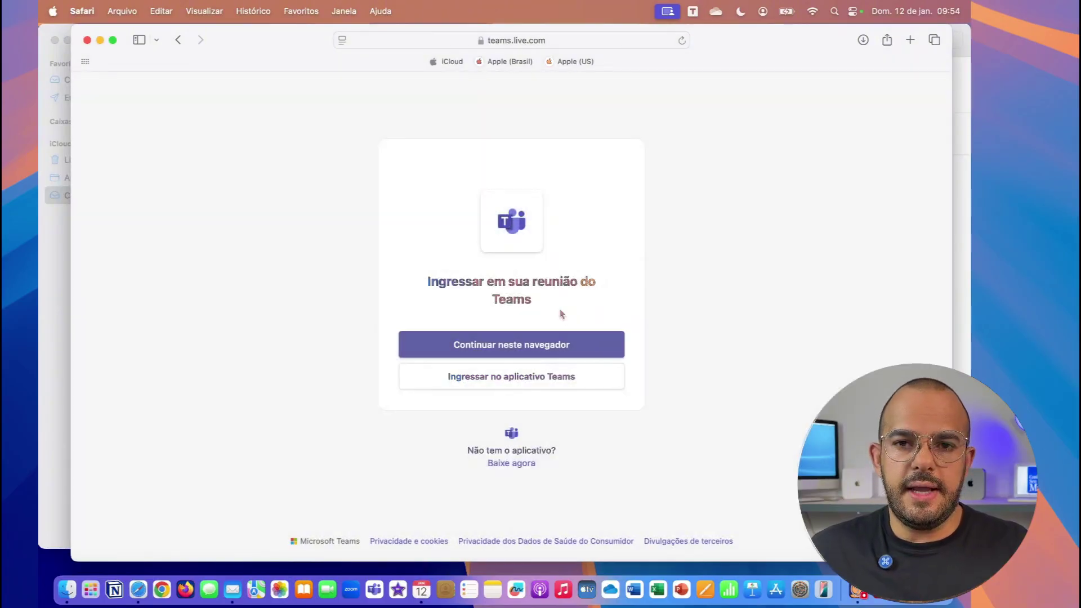
{"action": "left_click", "coordinate": [544, 353]}
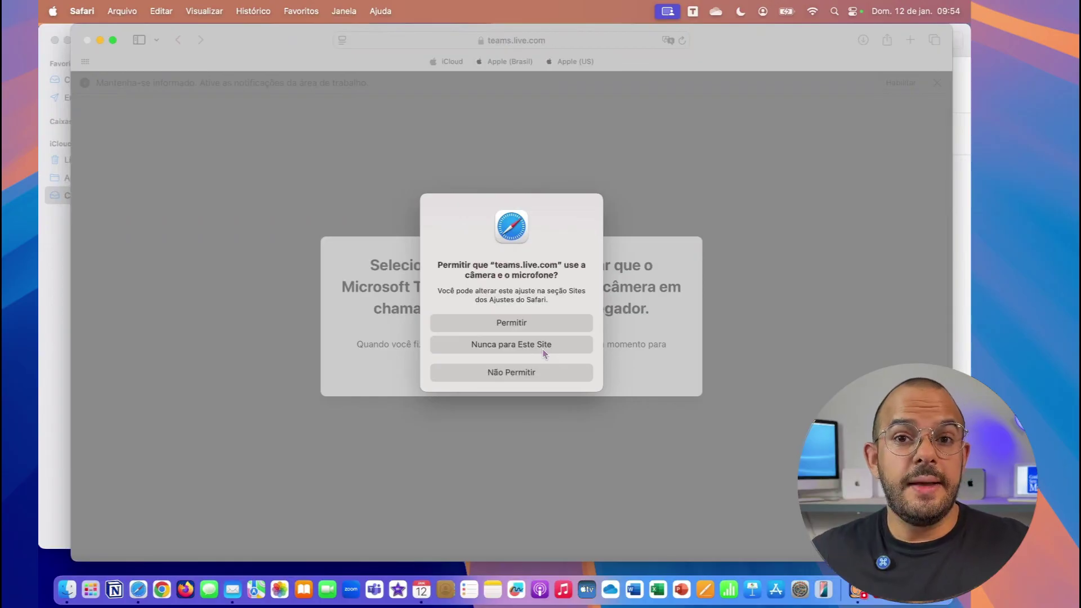
{"action": "left_click", "coordinate": [524, 325]}
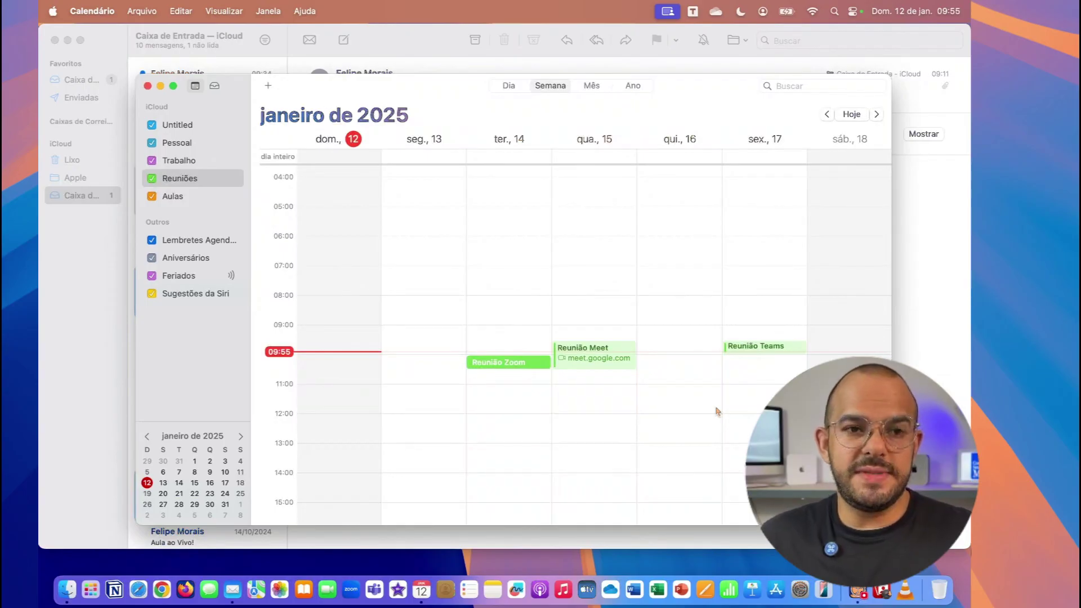
Search Google for 'zoom download' in Safari, then hide Safari and return to Calendar.
{"action": "double_click", "coordinate": [537, 363]}
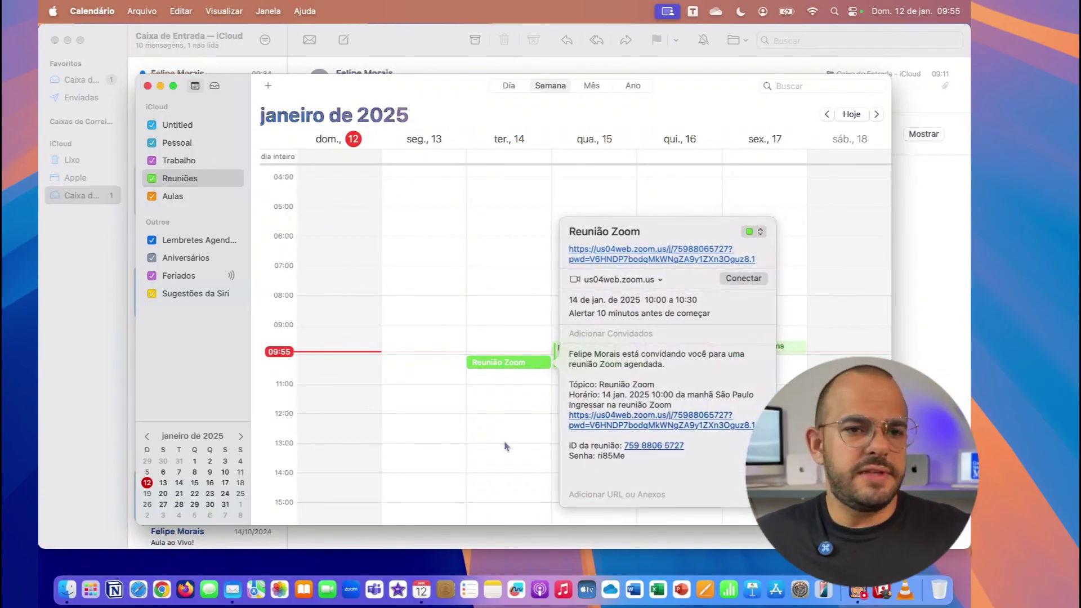
{"action": "left_click", "coordinate": [506, 446]}
{"action": "left_click", "coordinate": [138, 590]}
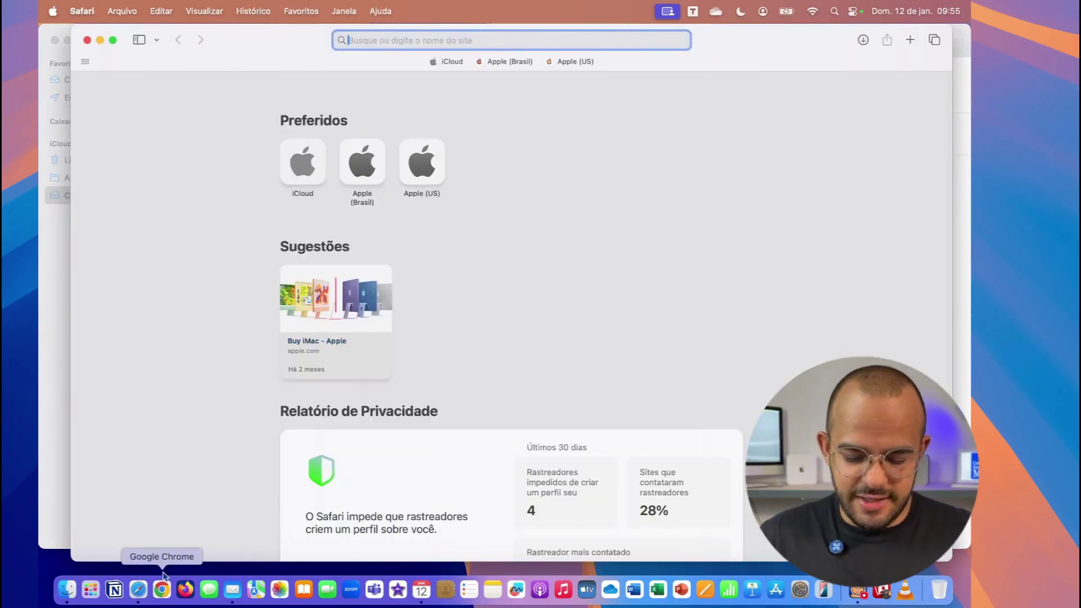
{"action": "type", "text": "zoom download"}
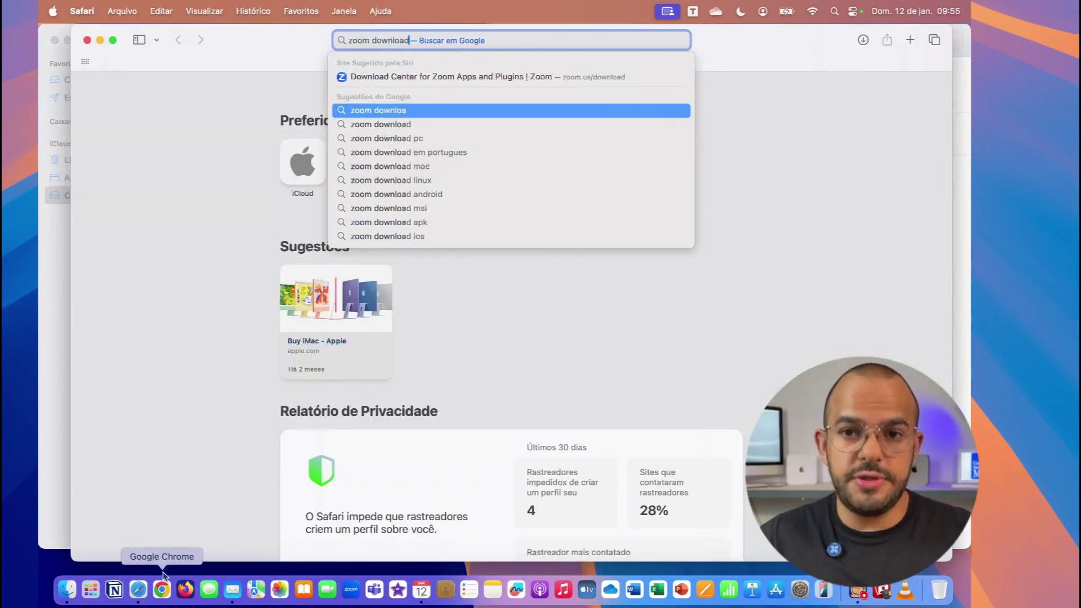
{"action": "key", "text": "Return"}
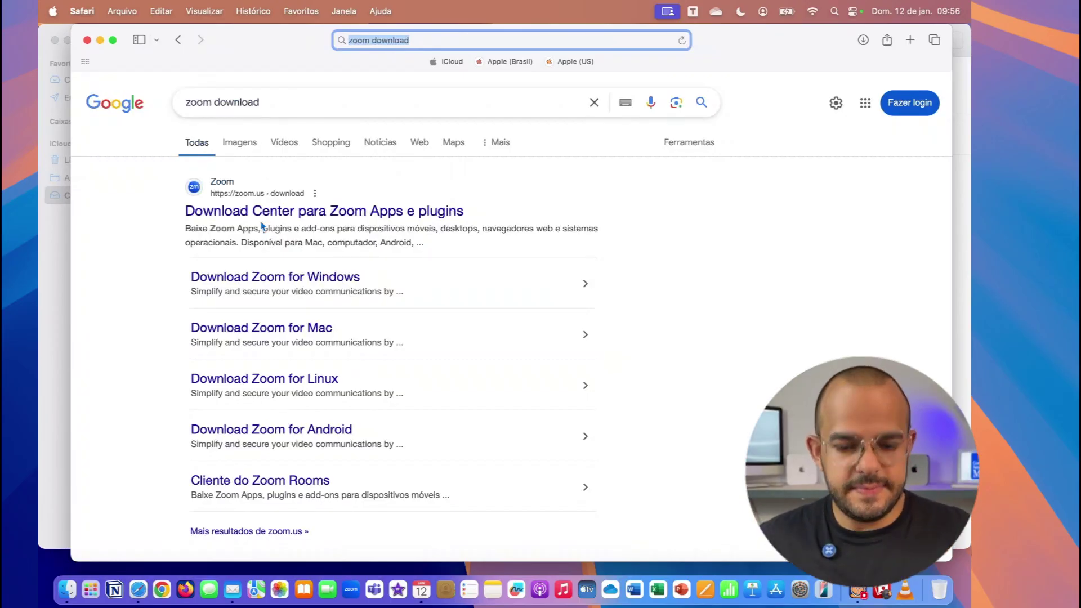
{"action": "key", "text": "super+w"}
{"action": "left_click", "coordinate": [363, 296]}
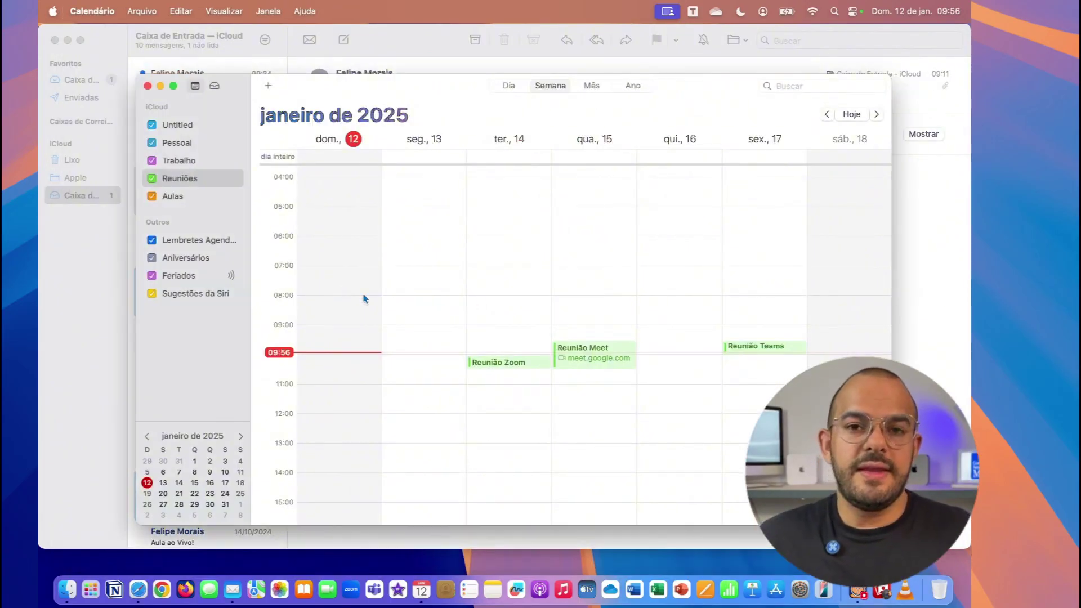
Join Reunião Zoom via Conectar, allow zoom.us, then decline Zoom's name prompt and the download.
{"action": "double_click", "coordinate": [509, 367]}
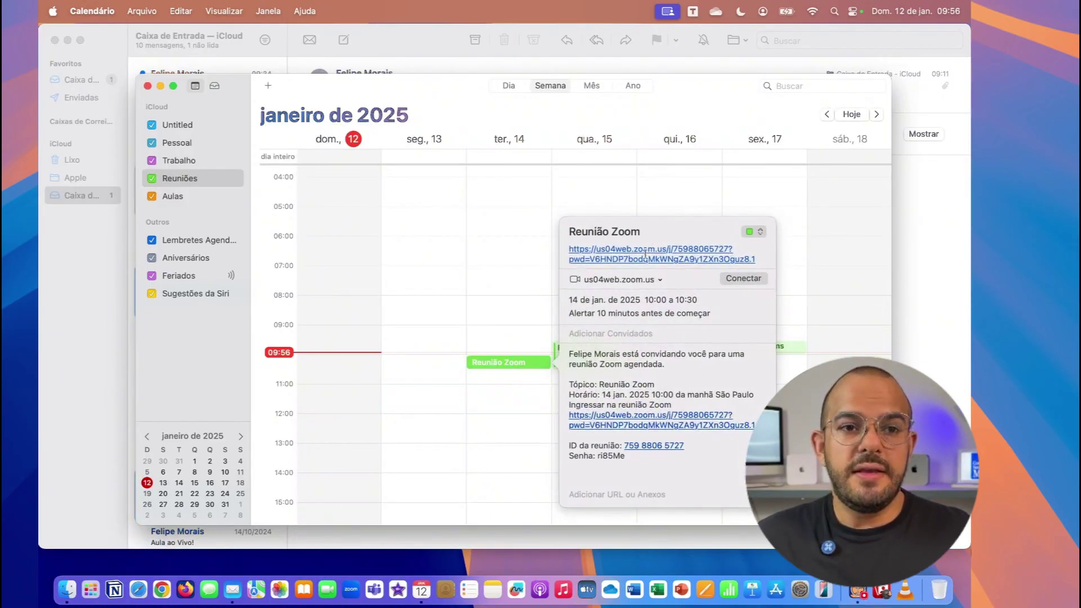
{"action": "left_click", "coordinate": [740, 280]}
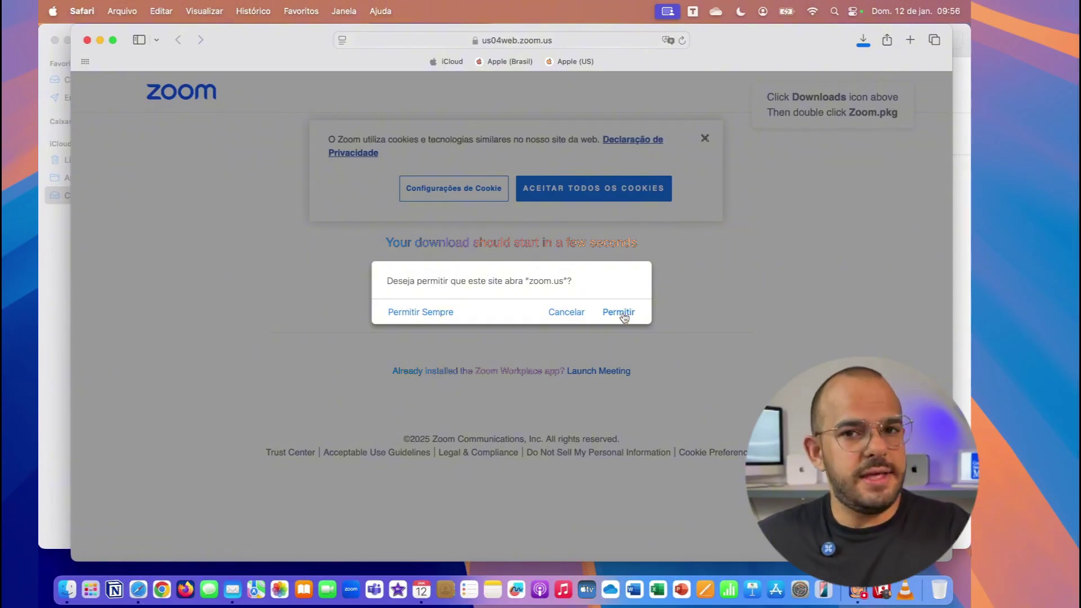
{"action": "left_click", "coordinate": [621, 315]}
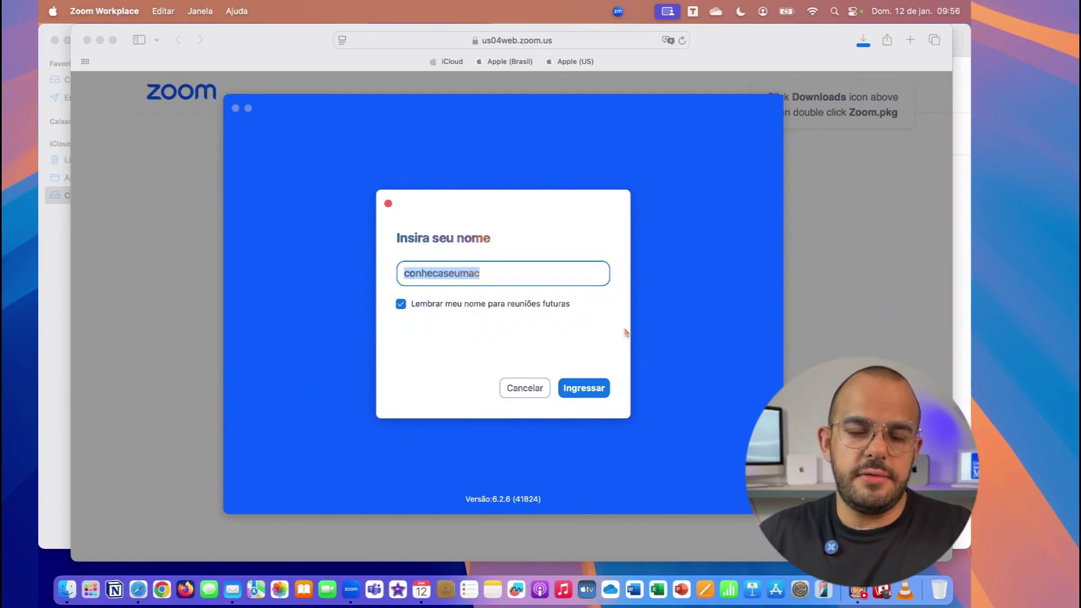
{"action": "left_click", "coordinate": [856, 271]}
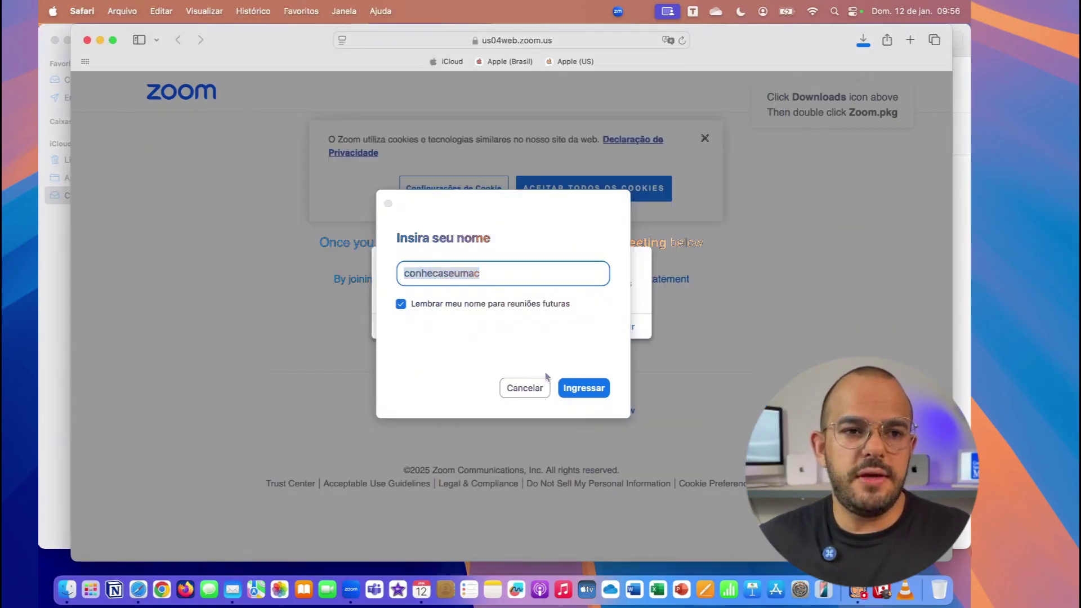
{"action": "left_click", "coordinate": [524, 388]}
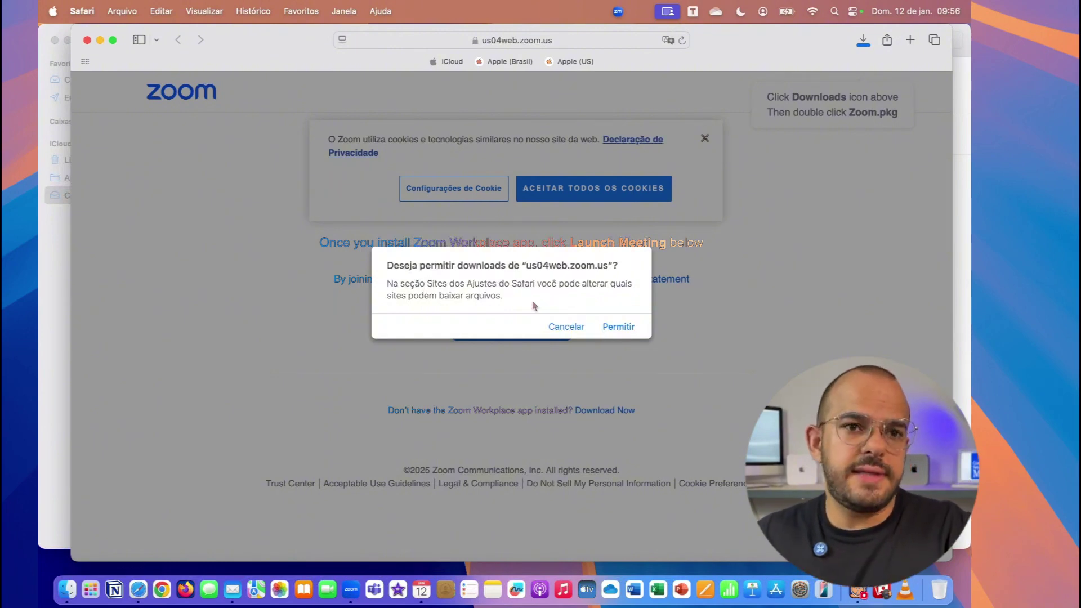
{"action": "left_click", "coordinate": [582, 331]}
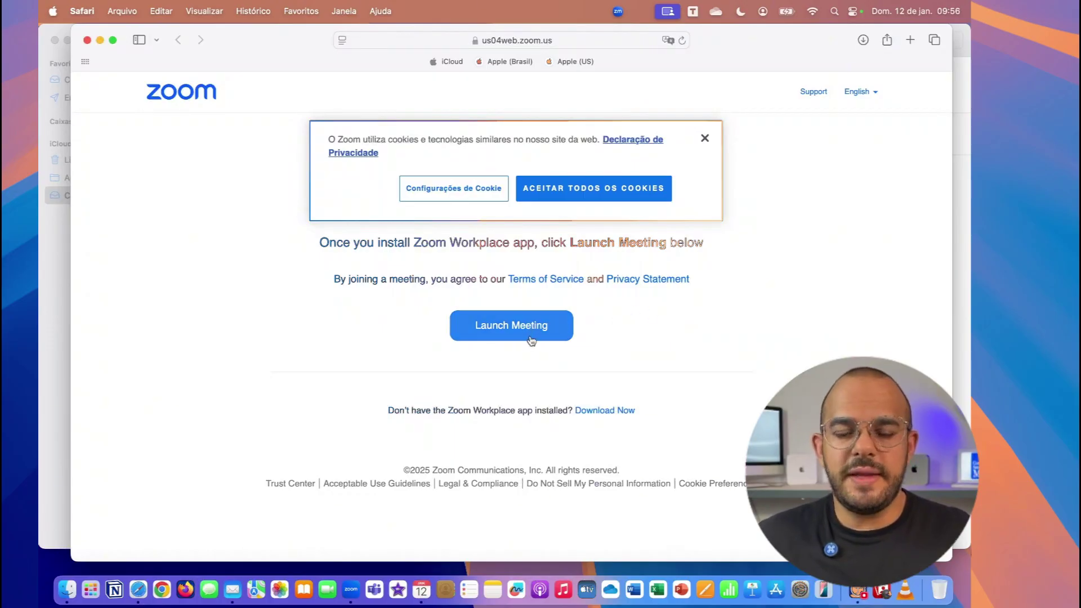
Launch the Zoom meeting from the web page, allow Zoom Workplace, and join under the prefilled name.
{"action": "left_click", "coordinate": [531, 332]}
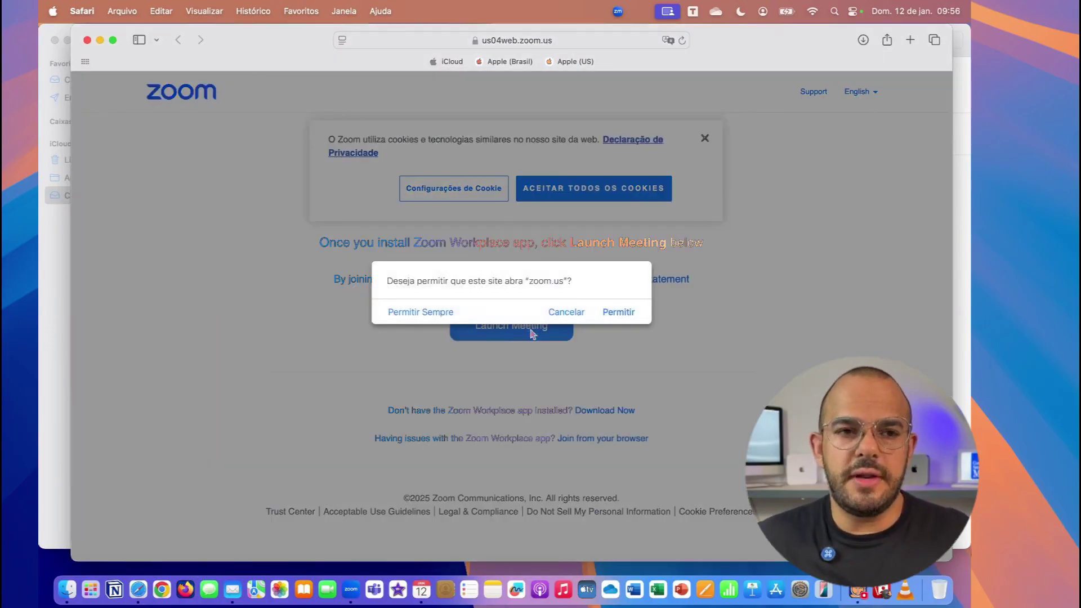
{"action": "left_click", "coordinate": [619, 312]}
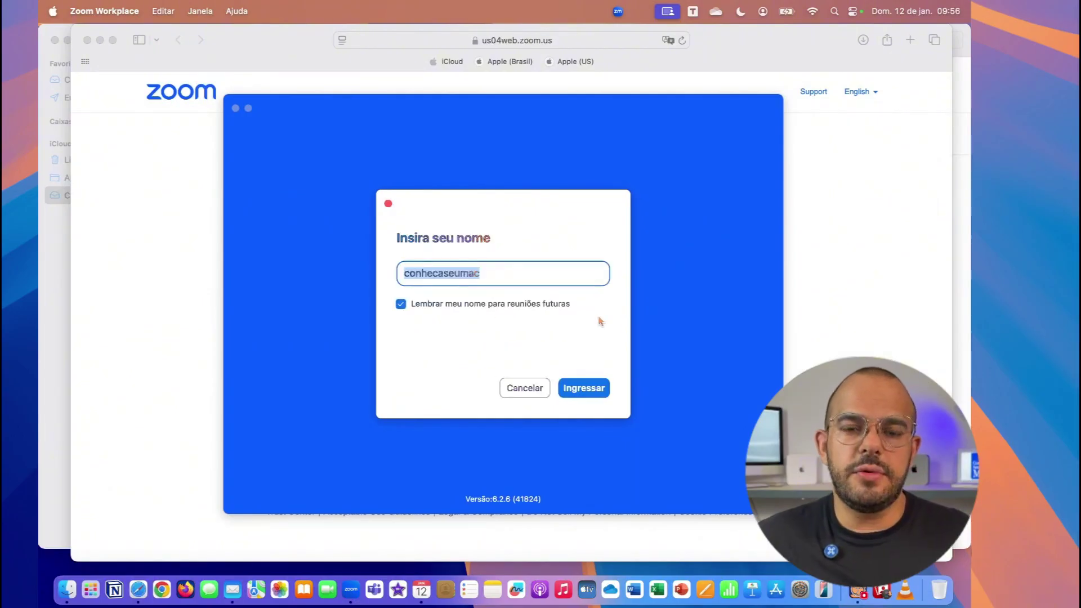
{"action": "left_click", "coordinate": [599, 389]}
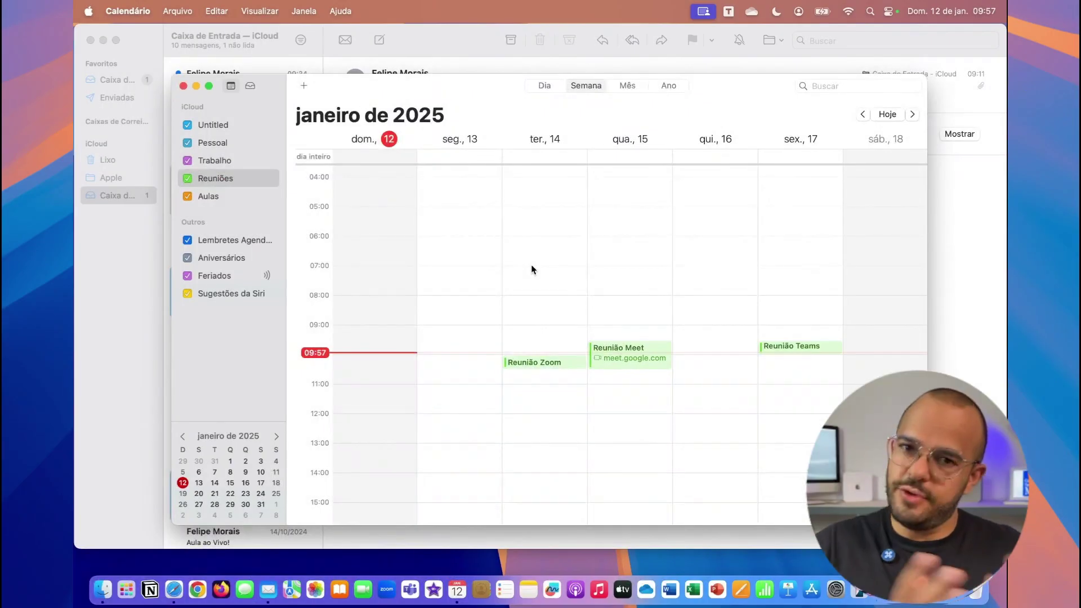
Join Reunião Meet in Google Meet, allow camera and microphone, and turn the camera off.
{"action": "double_click", "coordinate": [613, 358]}
{"action": "scroll", "coordinate": [642, 349], "scroll_direction": "left", "scroll_amount": 1}
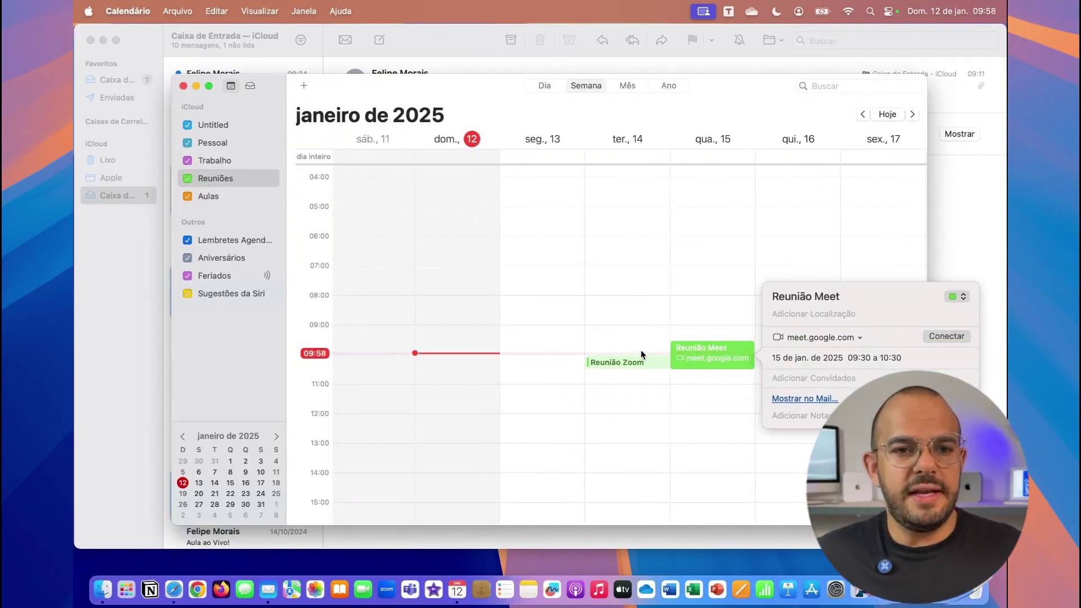
{"action": "left_click", "coordinate": [951, 336]}
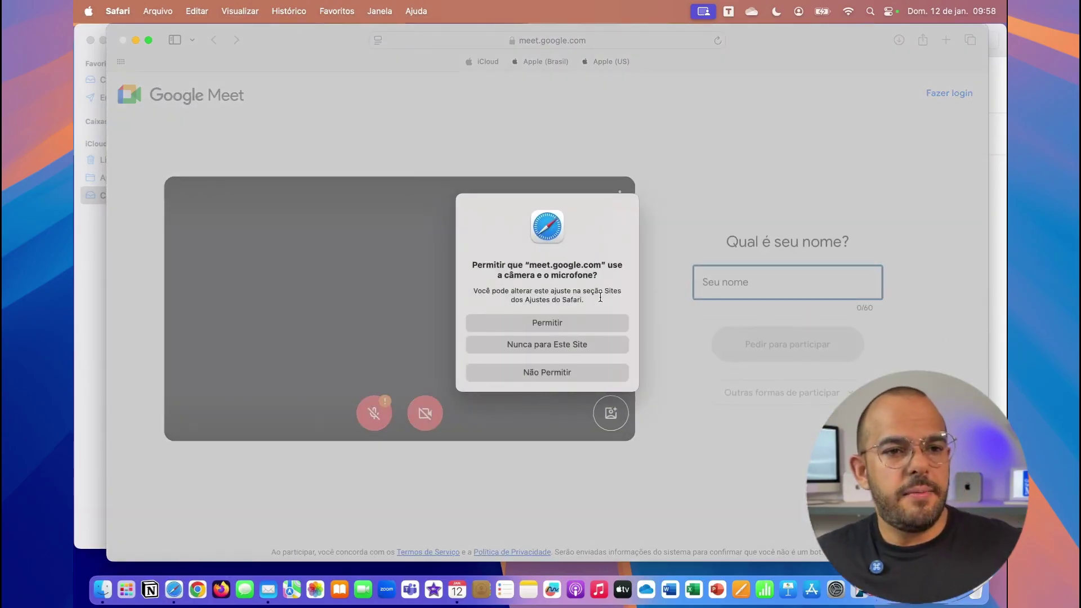
{"action": "left_click", "coordinate": [573, 322]}
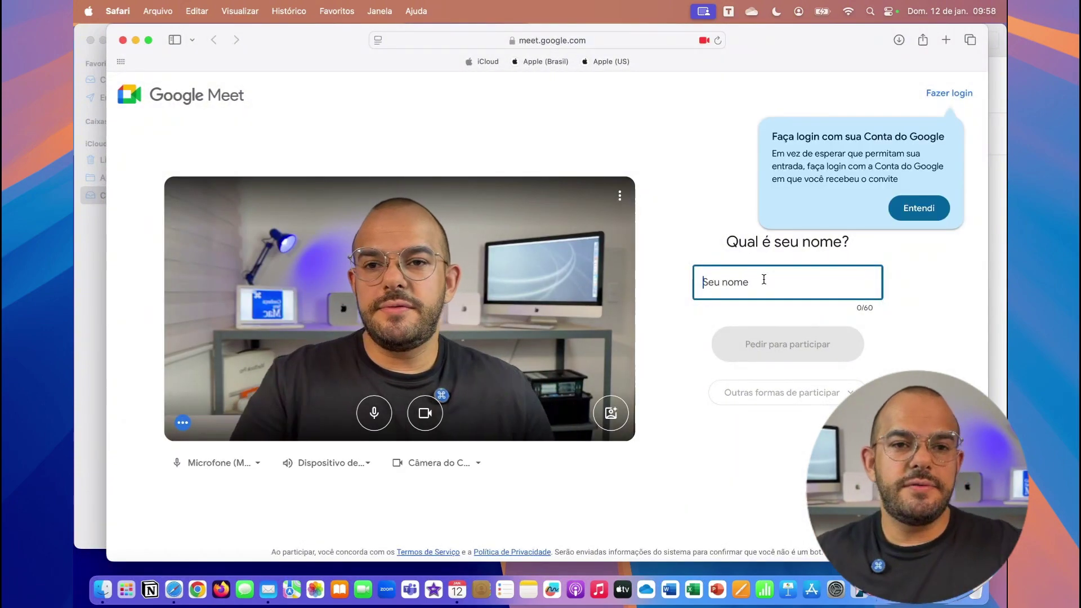
{"action": "left_click", "coordinate": [427, 419]}
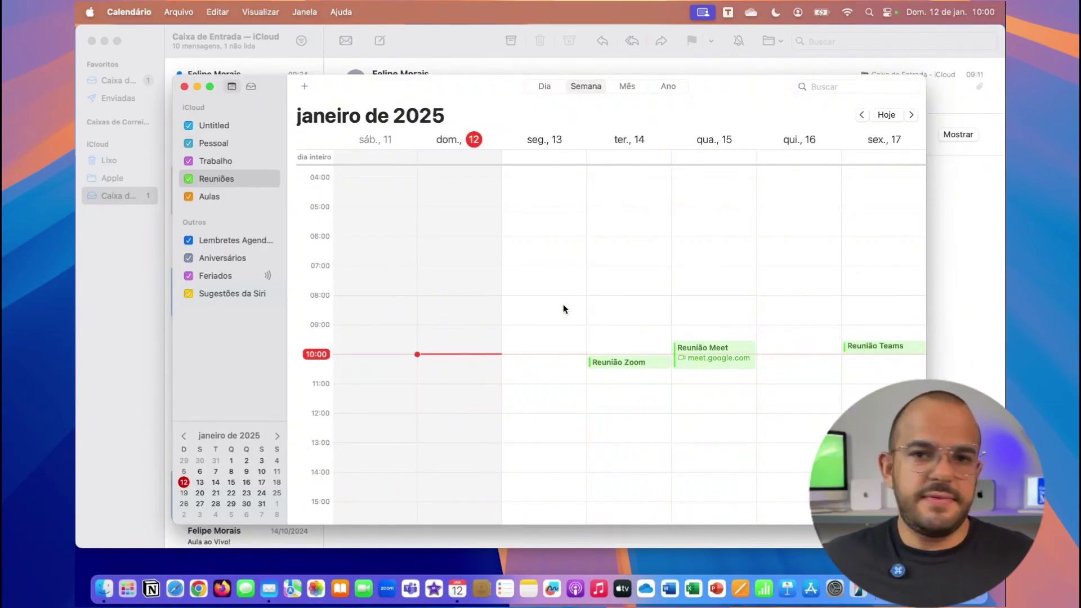
Create 'Reunião FaceTime' on Monday 13 at 10:15 in Reuniões with a FaceTime video call.
{"action": "double_click", "coordinate": [541, 364]}
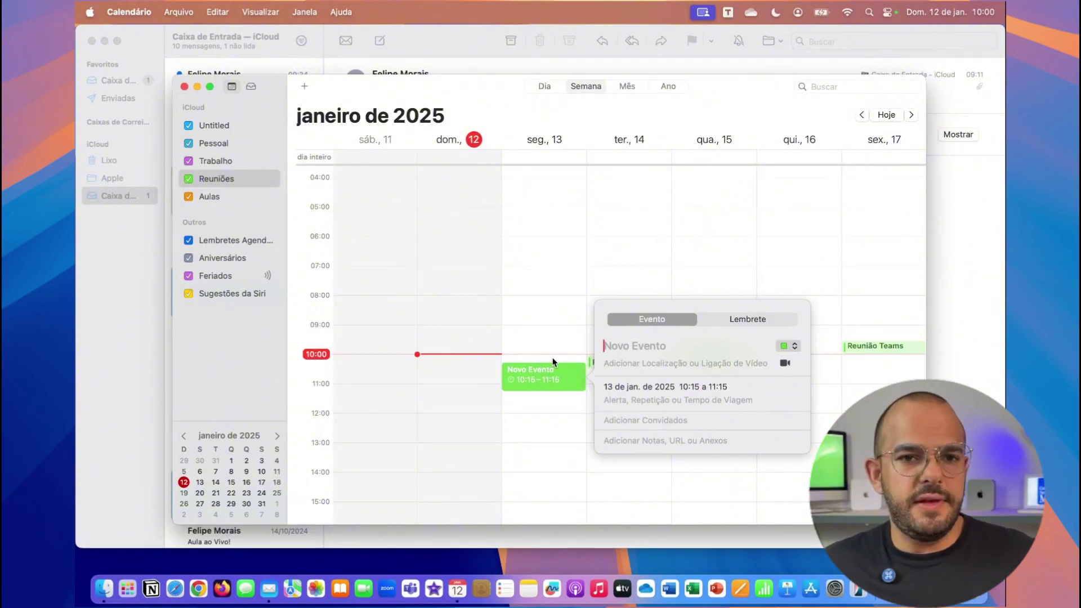
{"action": "type", "text": "Reu"}
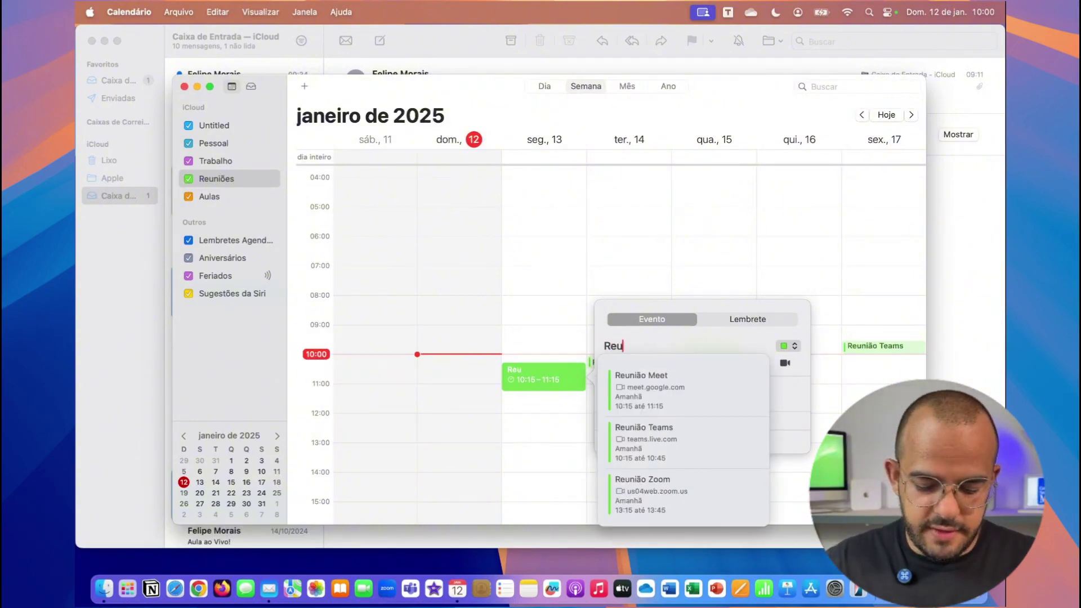
{"action": "type", "text": "nião Fac"}
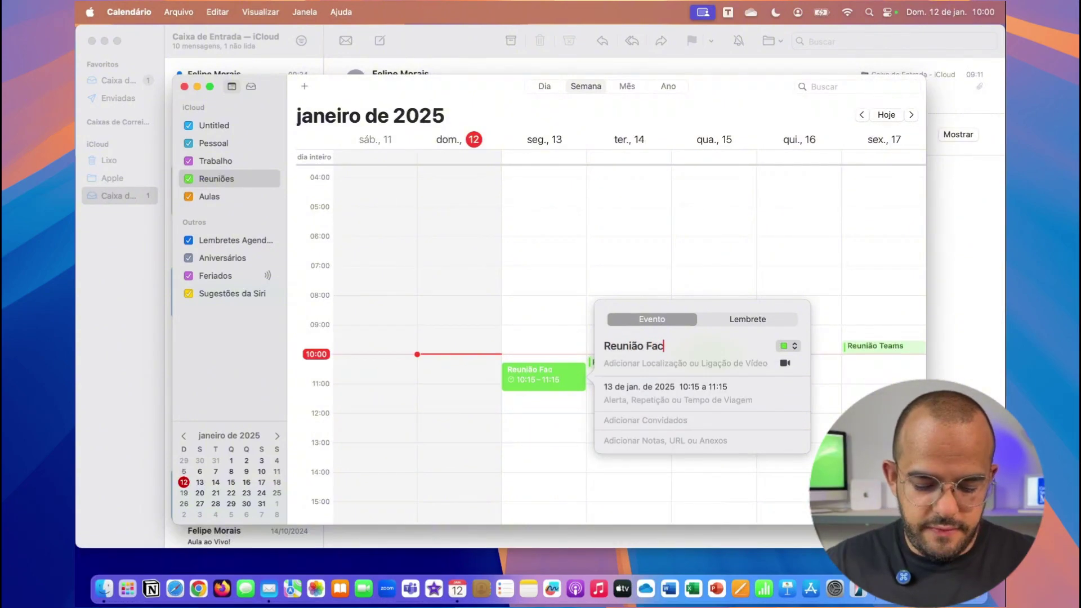
{"action": "type", "text": "eTime"}
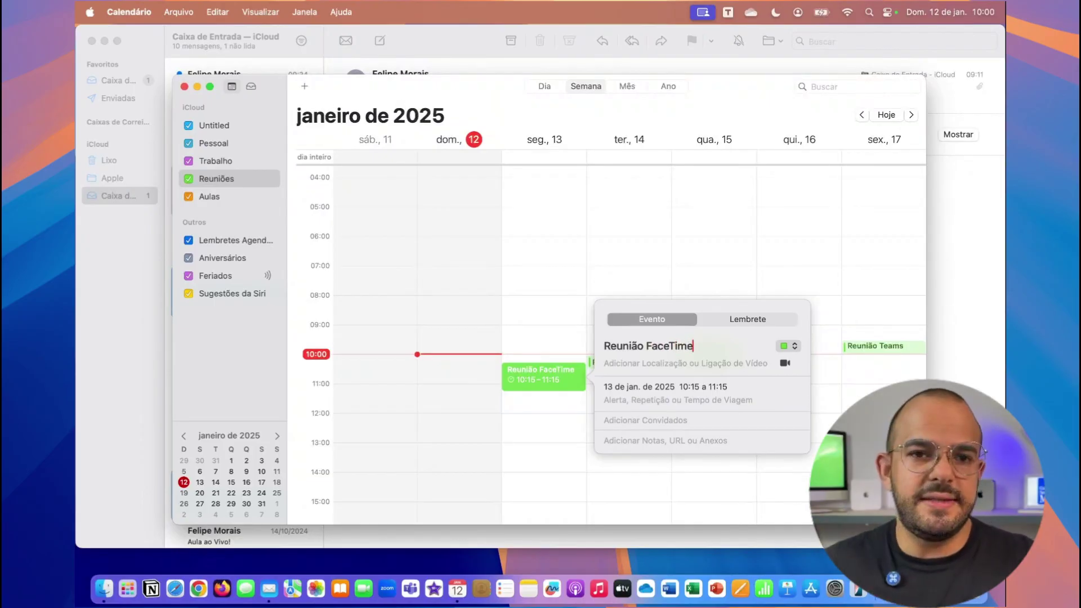
{"action": "left_click", "coordinate": [786, 346]}
{"action": "left_click", "coordinate": [782, 345]}
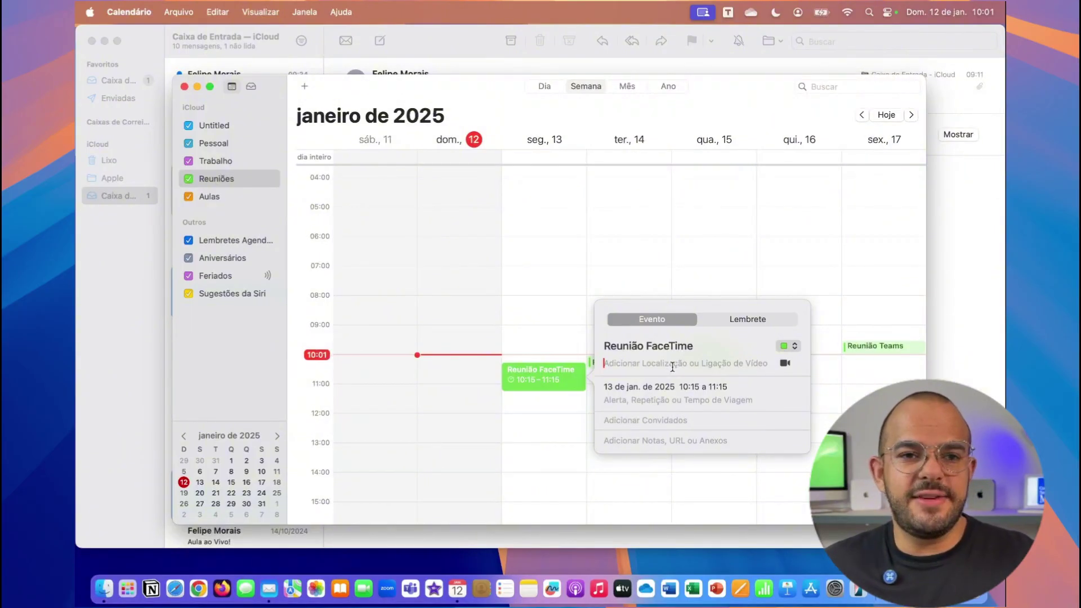
{"action": "left_click", "coordinate": [789, 365]}
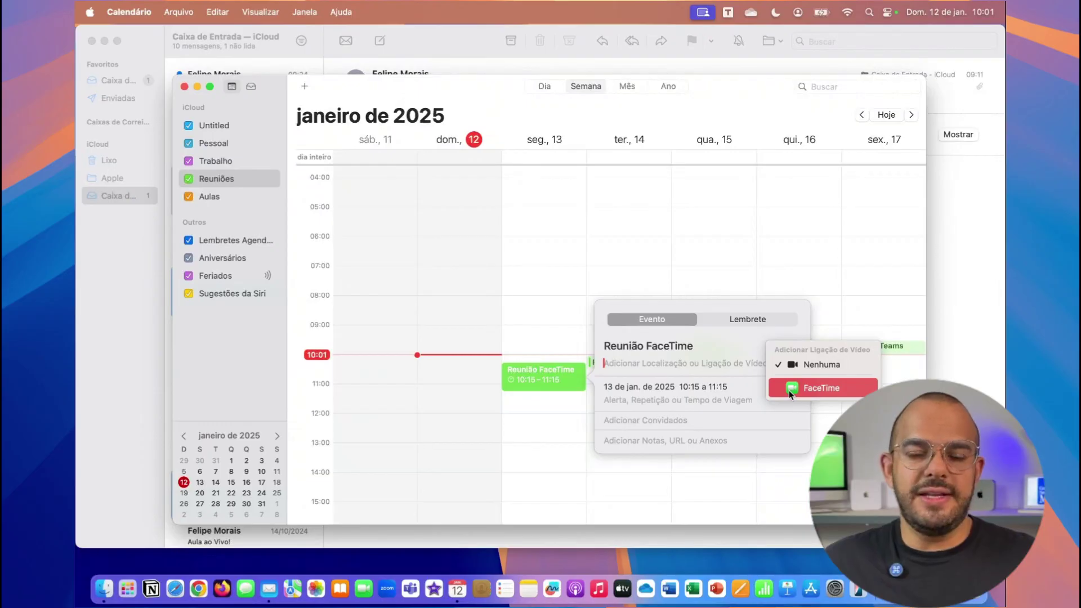
{"action": "left_click", "coordinate": [789, 389]}
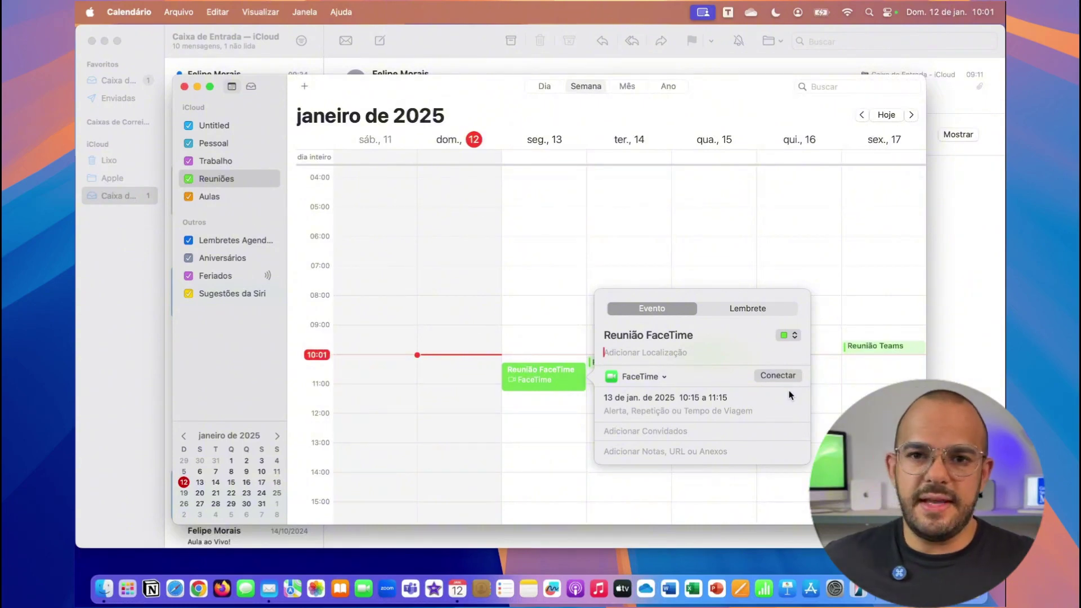
Review the FaceTime link options on the Monday 13 Reunião FaceTime event, then close its details.
{"action": "left_click", "coordinate": [664, 377]}
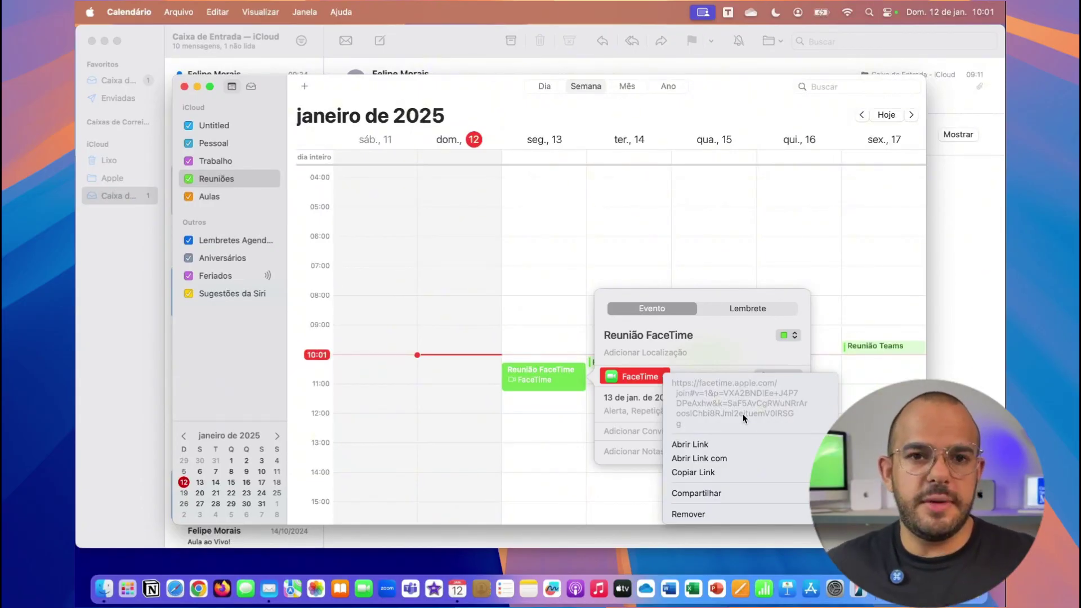
{"action": "left_click", "coordinate": [723, 343]}
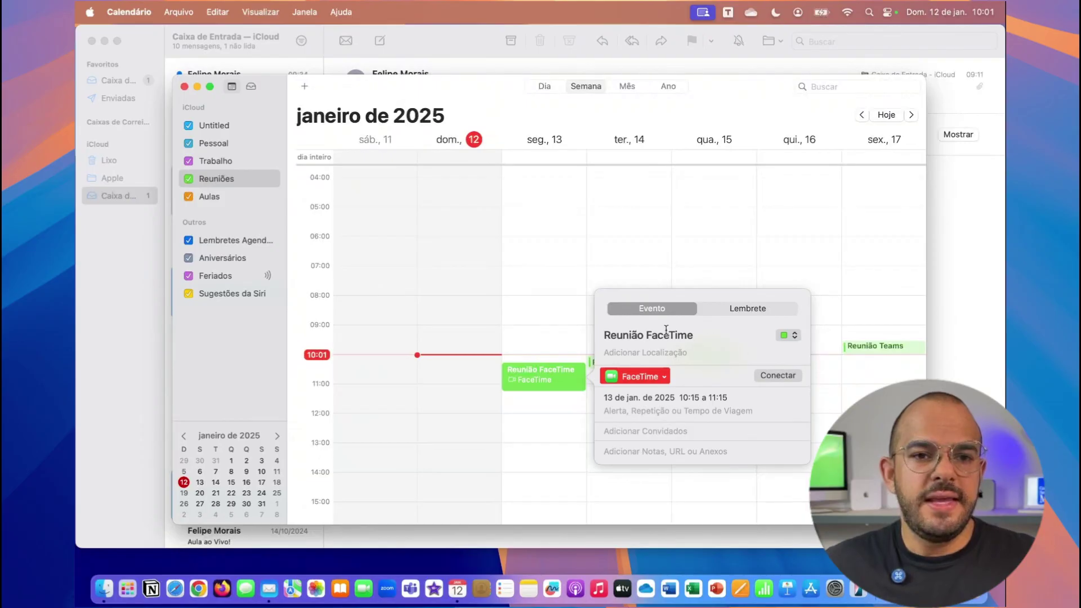
{"action": "left_click", "coordinate": [791, 490]}
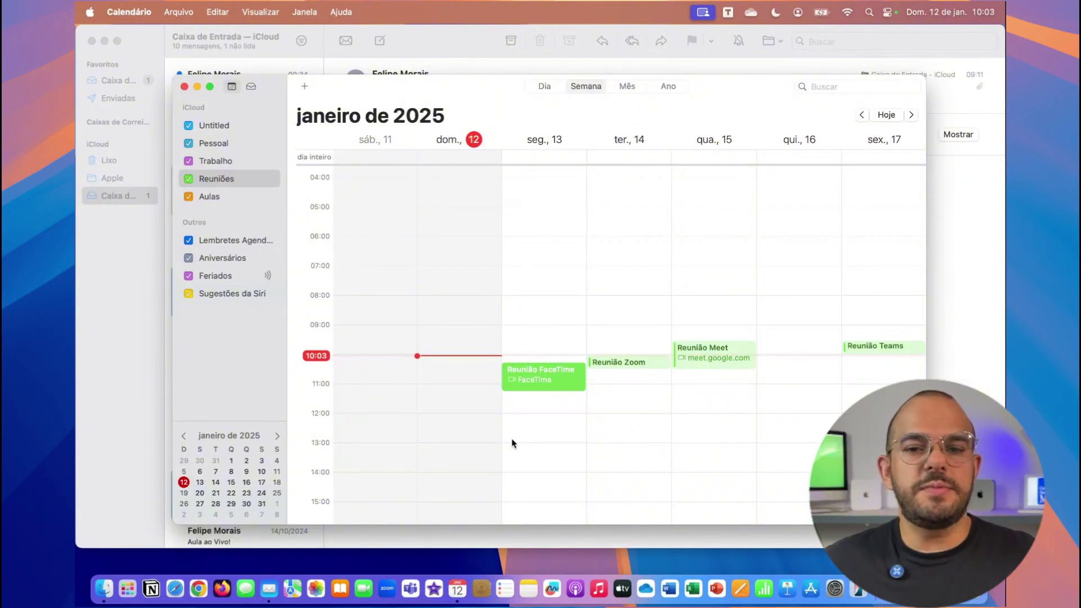
Send the Reunião FaceTime event by e-mail using Enviar Evento por E-mail.
{"action": "right_click", "coordinate": [545, 381]}
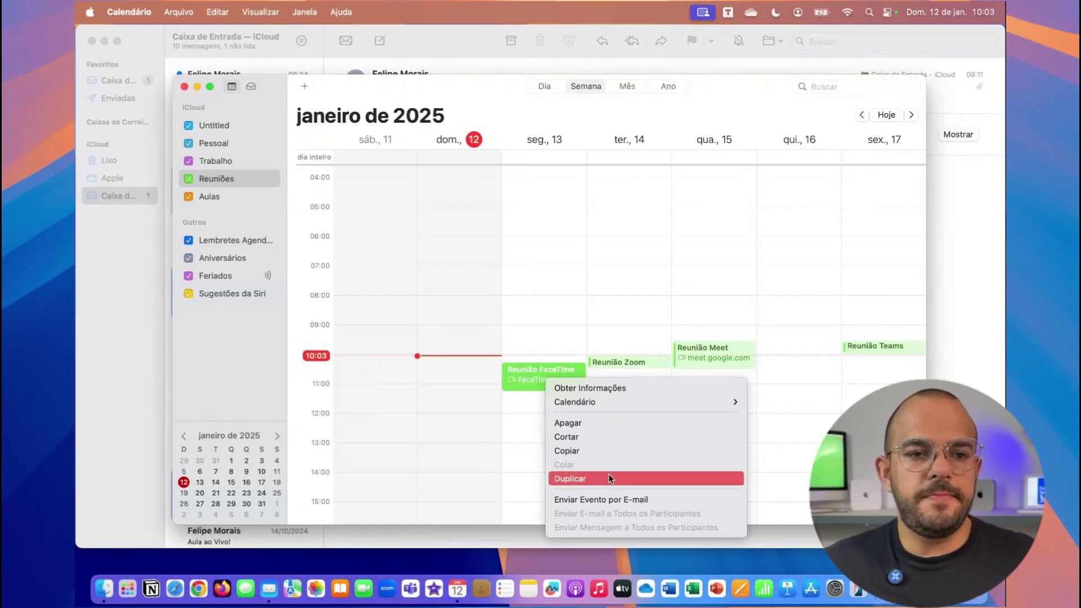
{"action": "left_click", "coordinate": [679, 500]}
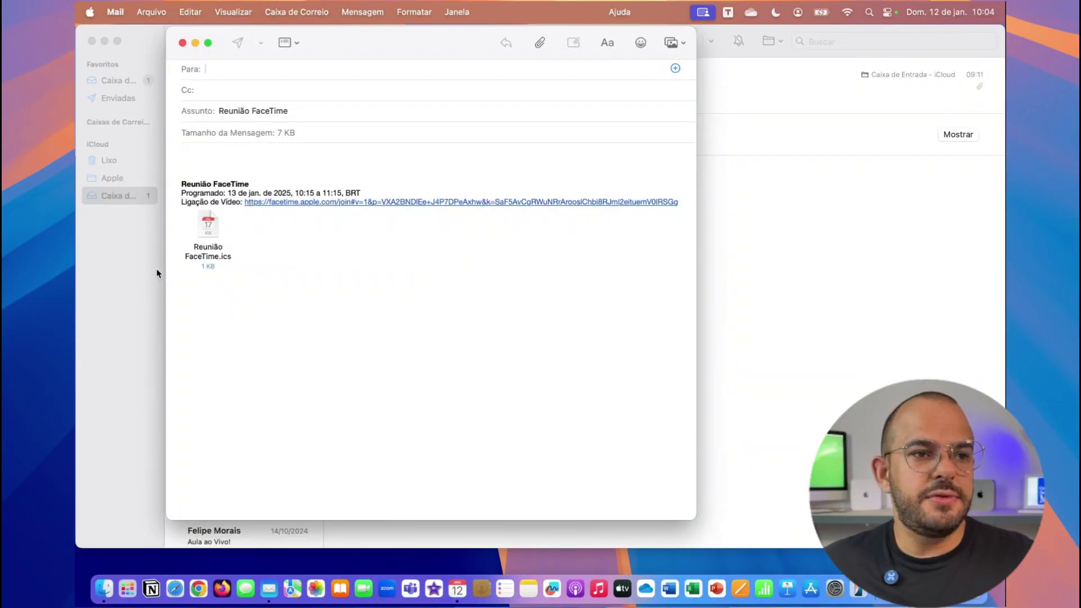
{"action": "left_click", "coordinate": [214, 232]}
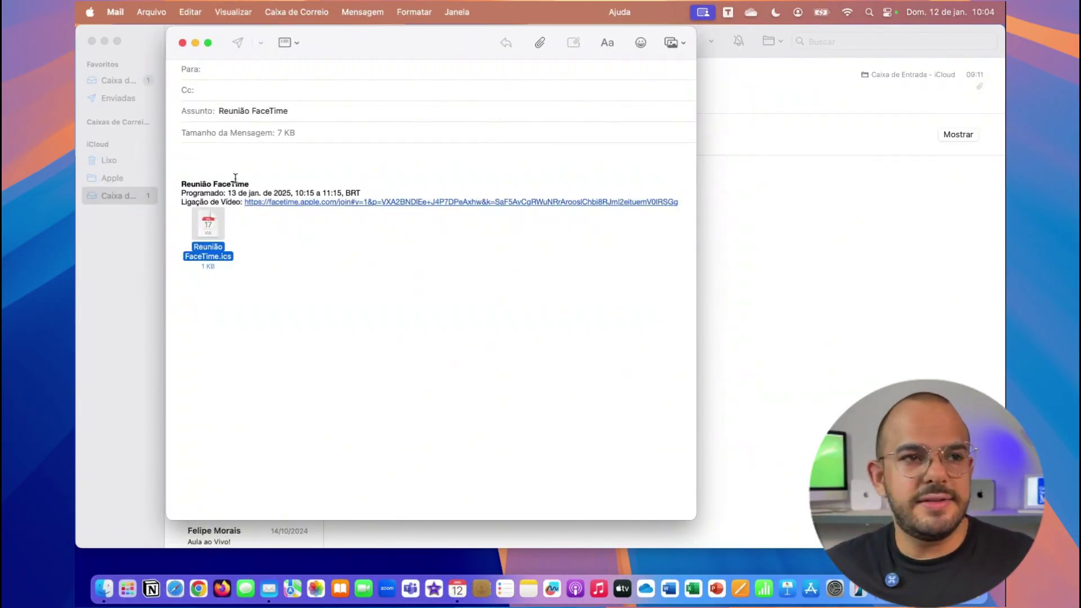
{"action": "left_click", "coordinate": [245, 64]}
{"action": "type", "text": "feli"}
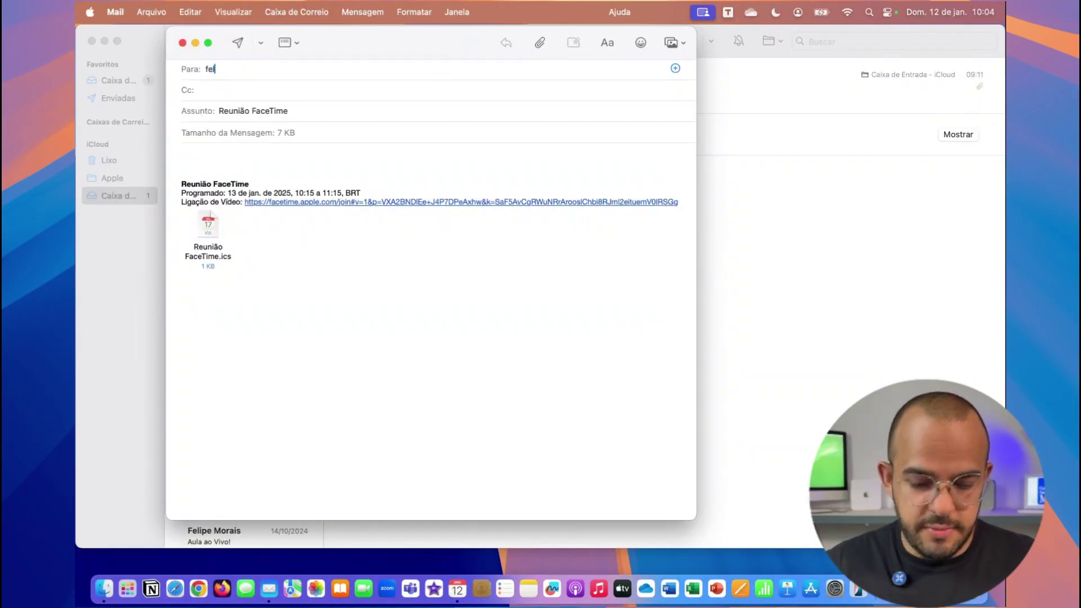
{"action": "key", "text": "BackSpace"}
{"action": "key", "text": "BackSpace"}
{"action": "key", "text": "BackSpace"}
{"action": "key", "text": "BackSpace"}
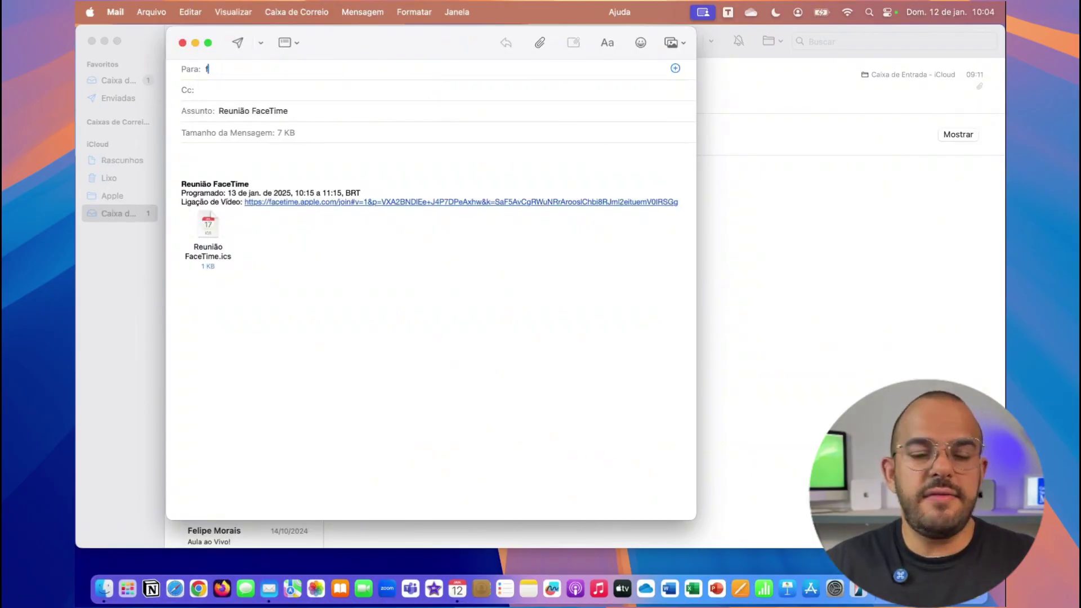